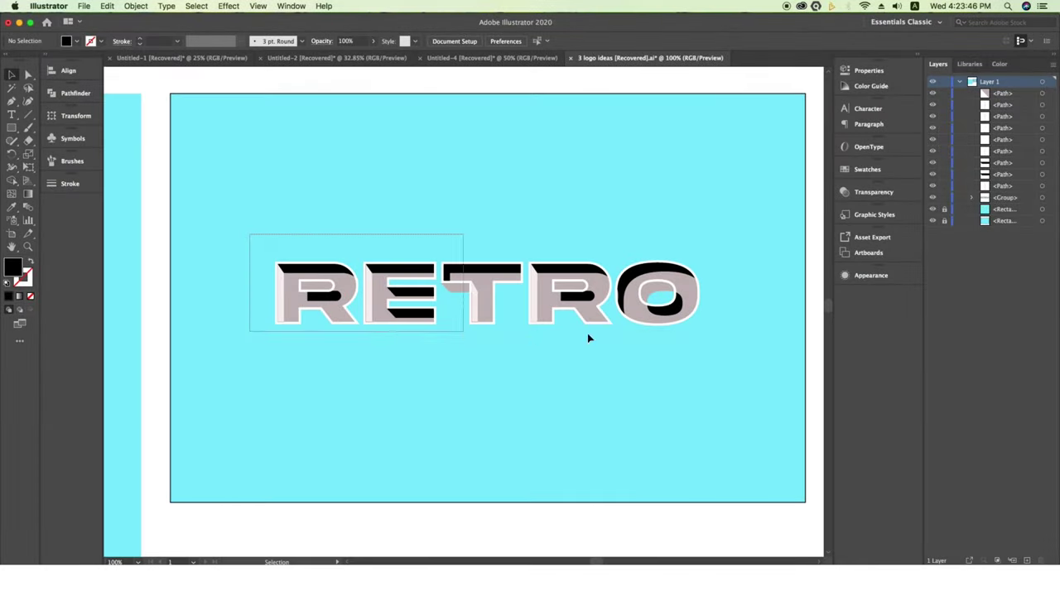
# Group all the RETRO logo paths into one group, then move to the empty artboard.
pyautogui.hotkey('ctrl', 'g')
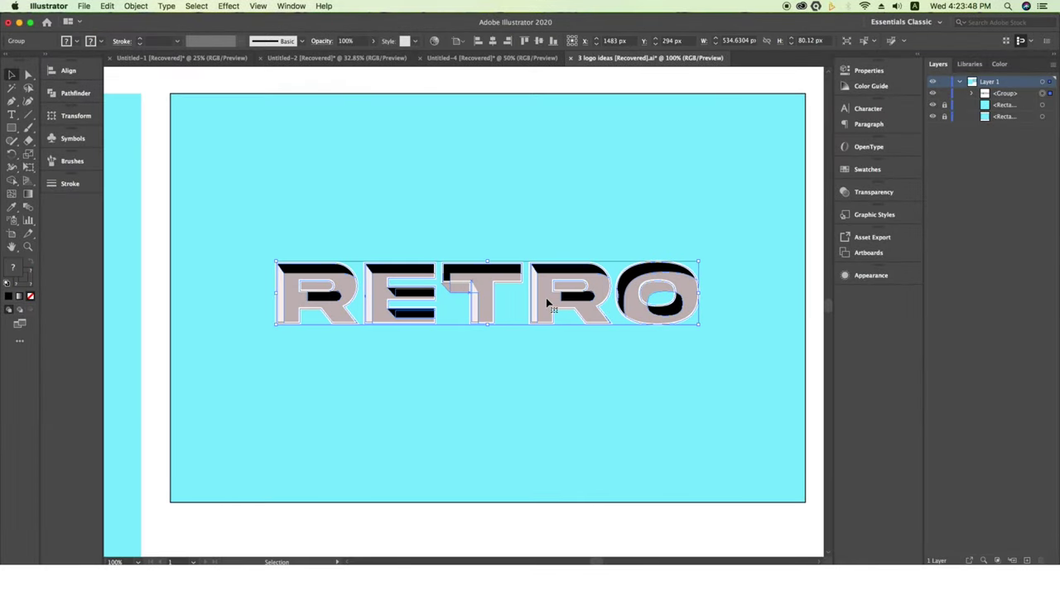
pyautogui.click(533, 352)
pyautogui.moveTo(433, 360)
pyautogui.mouseDown()
pyautogui.moveTo(579, 332)
pyautogui.moveTo(376, 344)
pyautogui.mouseUp()
pyautogui.scroll(-2, 578, 335)
pyautogui.scroll(3, 497, 277)
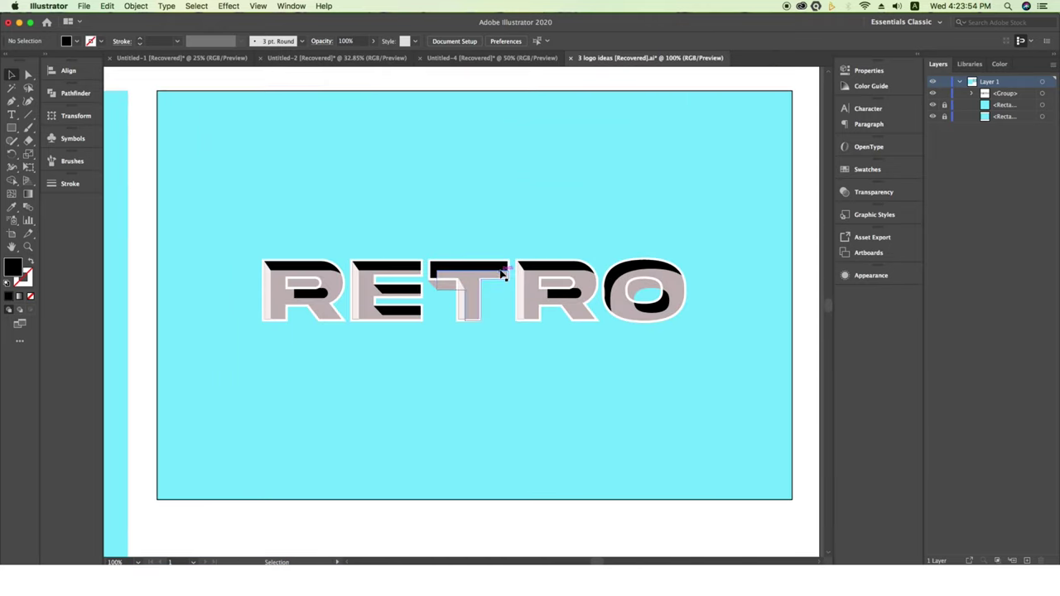
pyautogui.scroll(-5, 471, 334)
pyautogui.hscroll(-5, 520, 340)
pyautogui.scroll(4, 518, 331)
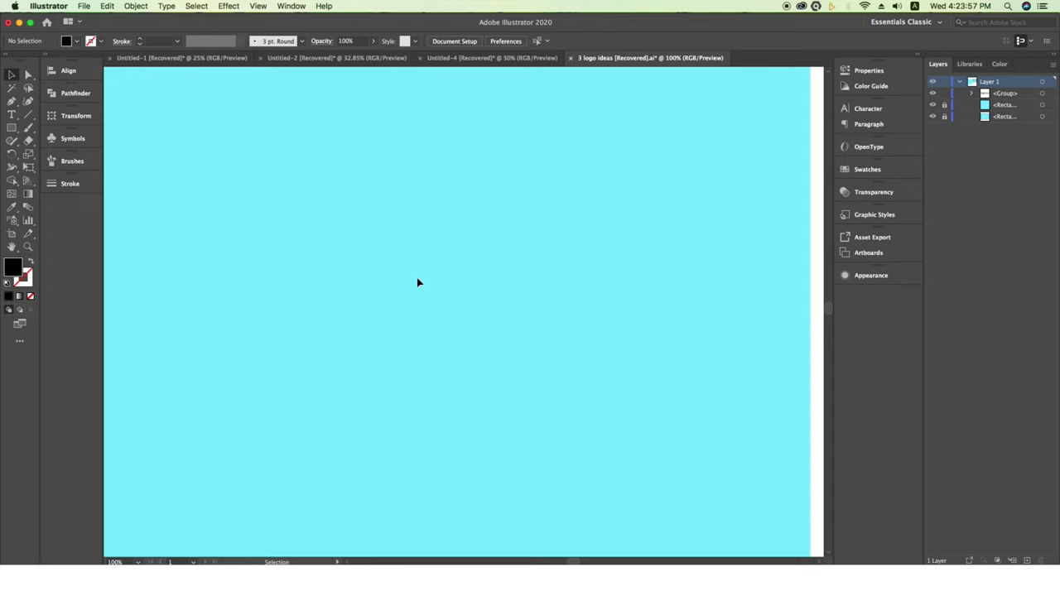
pyautogui.scroll(-2, 419, 282)
# Type RETRO on the empty cyan artboard, enlarge it and move it lower.
pyautogui.press('t')
pyautogui.click(330, 276)
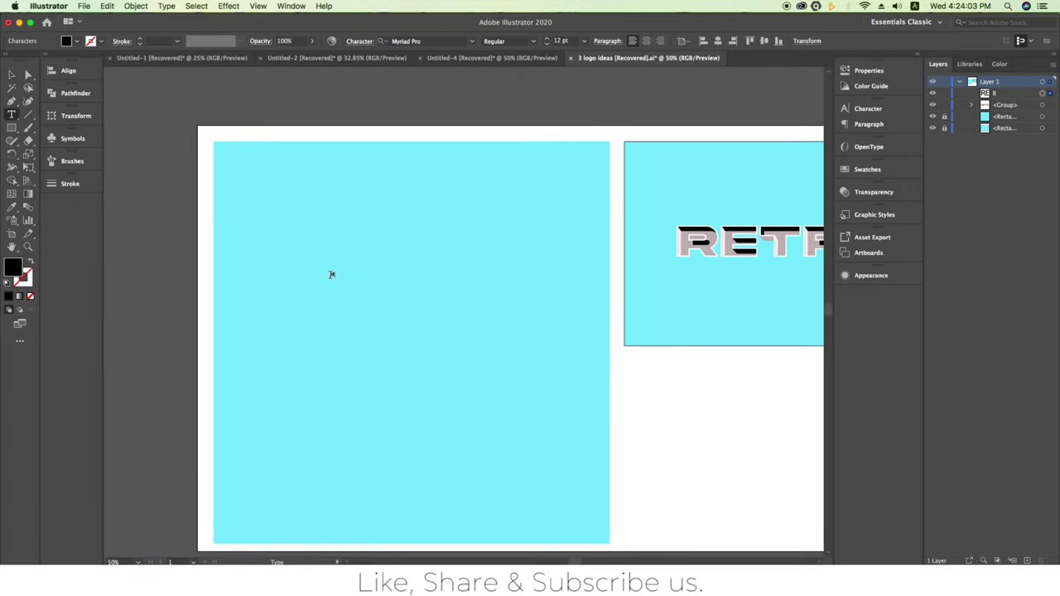
pyautogui.write('ETRO')
pyautogui.press('Escape')
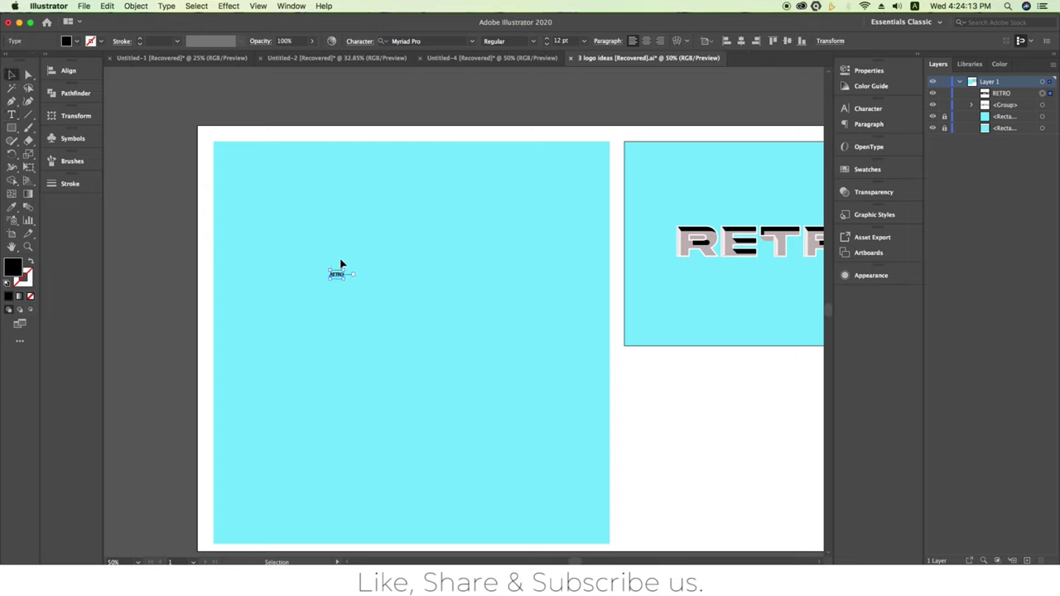
pyautogui.keyDown('shift'); pyautogui.moveTo(347, 270); pyautogui.dragTo(563, 218); pyautogui.keyUp('shift')
pyautogui.moveTo(421, 268); pyautogui.dragTo(452, 334)
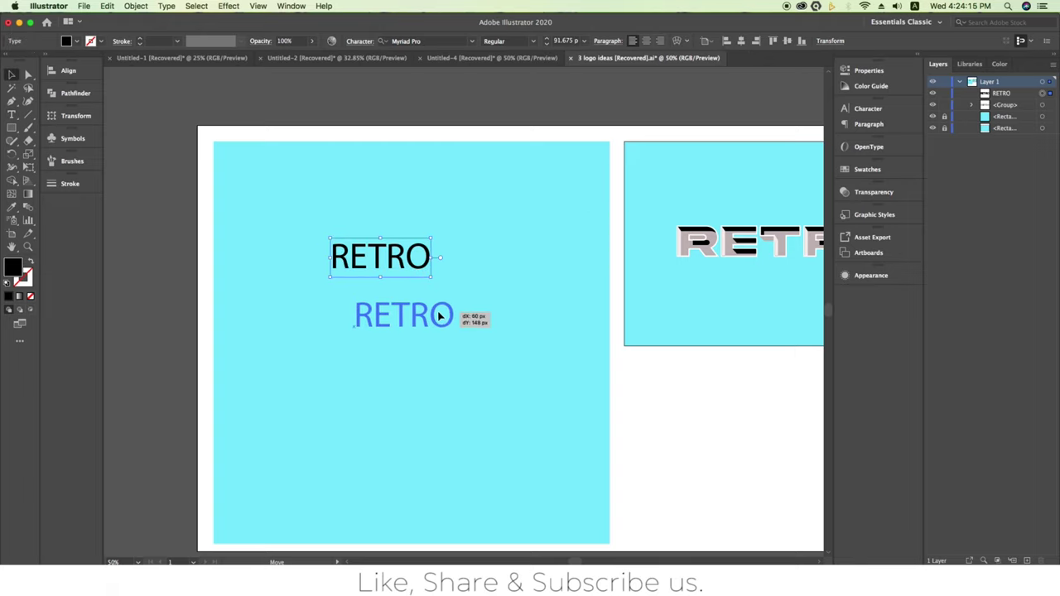
# Set RETRO in Akira Expanded Super Bold and enlarge it around its centre.
pyautogui.click(473, 44)
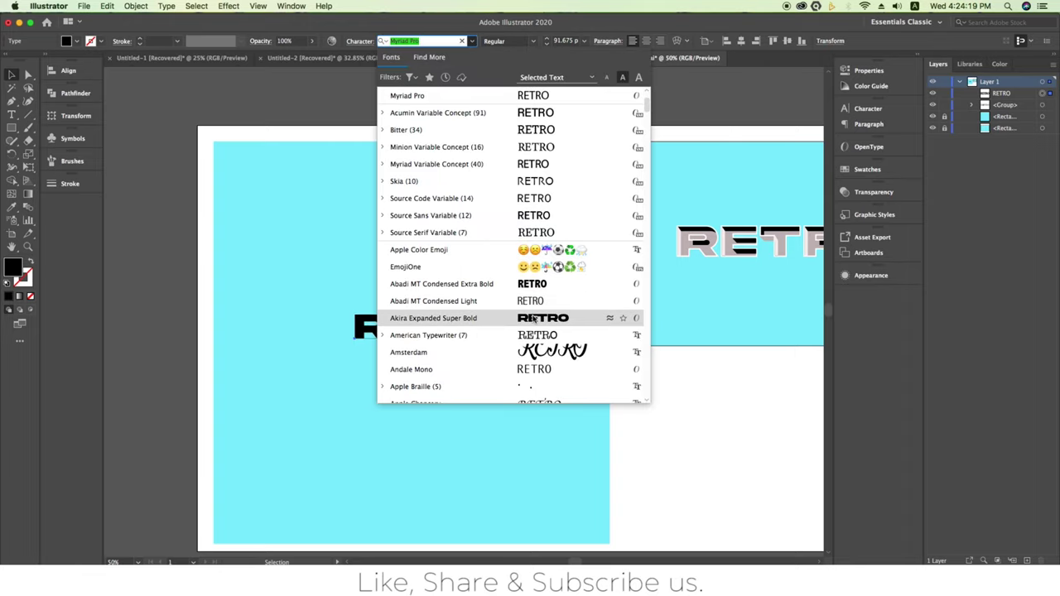
pyautogui.click(533, 319)
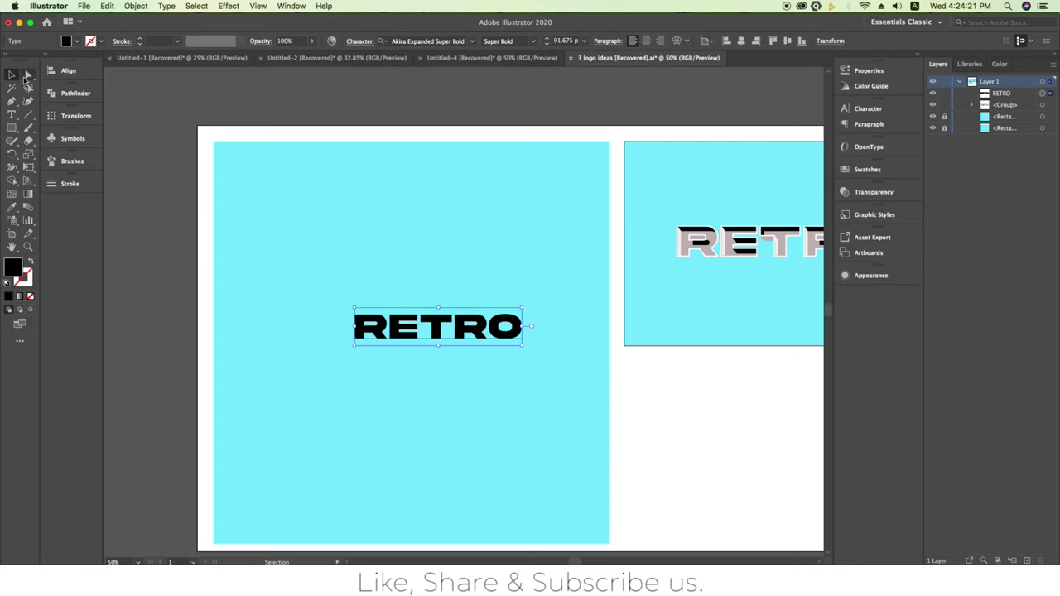
pyautogui.keyDown('alt'); pyautogui.keyDown('shift'); pyautogui.moveTo(524, 346); pyautogui.dragTo(588, 365); pyautogui.keyUp('shift'); pyautogui.keyUp('alt')
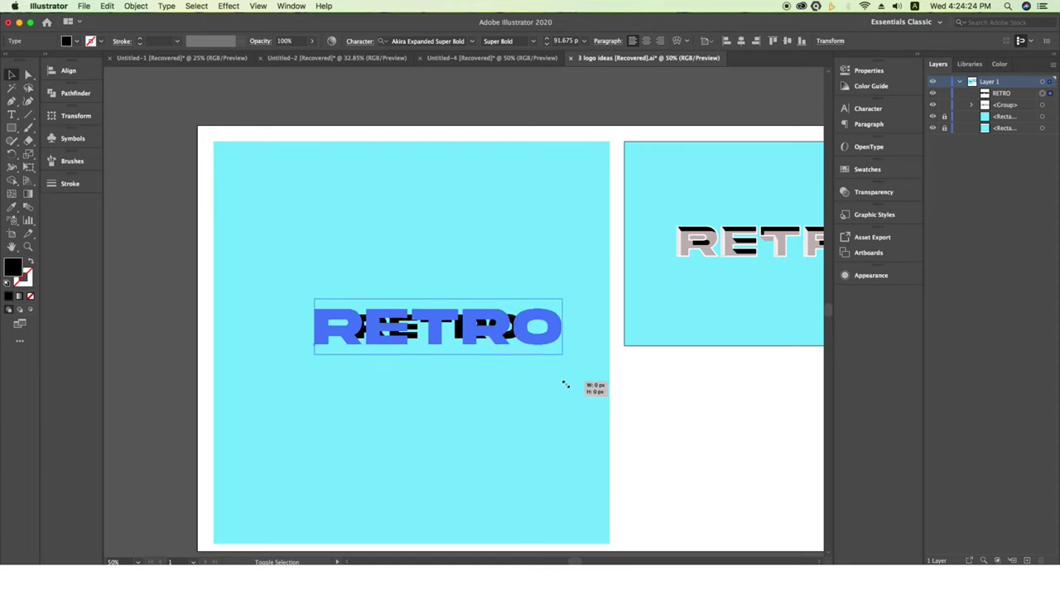
# Nudge RETRO down-left and Alt-drag a duplicate higher up the artboard.
pyautogui.moveTo(516, 340); pyautogui.dragTo(503, 370)
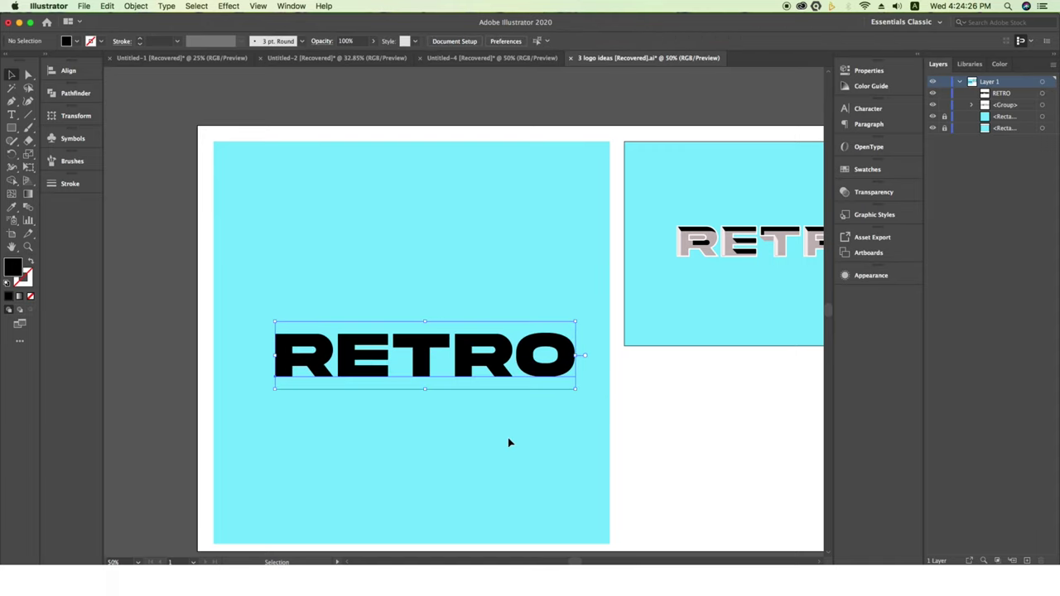
pyautogui.click(508, 438)
pyautogui.click(498, 369)
pyautogui.keyDown('alt'); pyautogui.moveTo(498, 369); pyautogui.dragTo(498, 240); pyautogui.keyUp('alt')
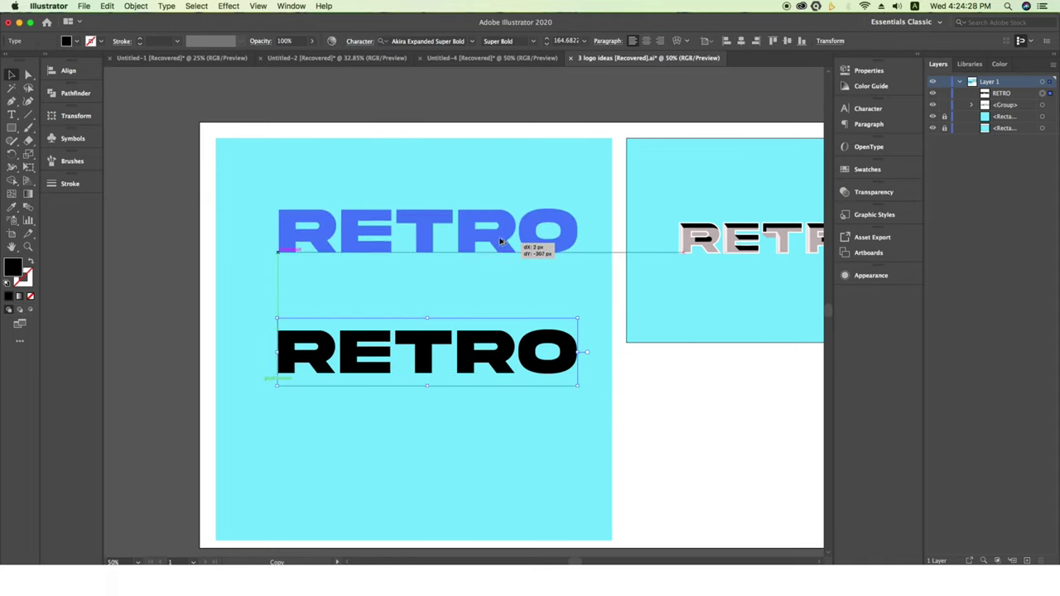
# Paste a copy in front of the lower RETRO.
pyautogui.click(477, 368)
pyautogui.press('a')
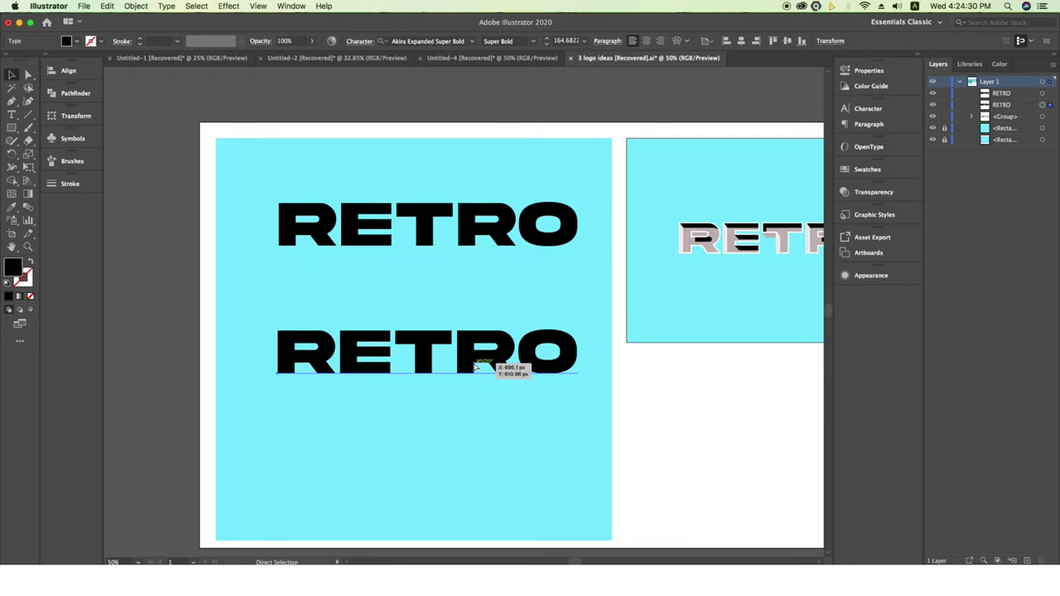
pyautogui.press('v')
pyautogui.keyDown('alt'); pyautogui.moveTo(476, 367); pyautogui.dragTo(468, 367); pyautogui.keyUp('alt')
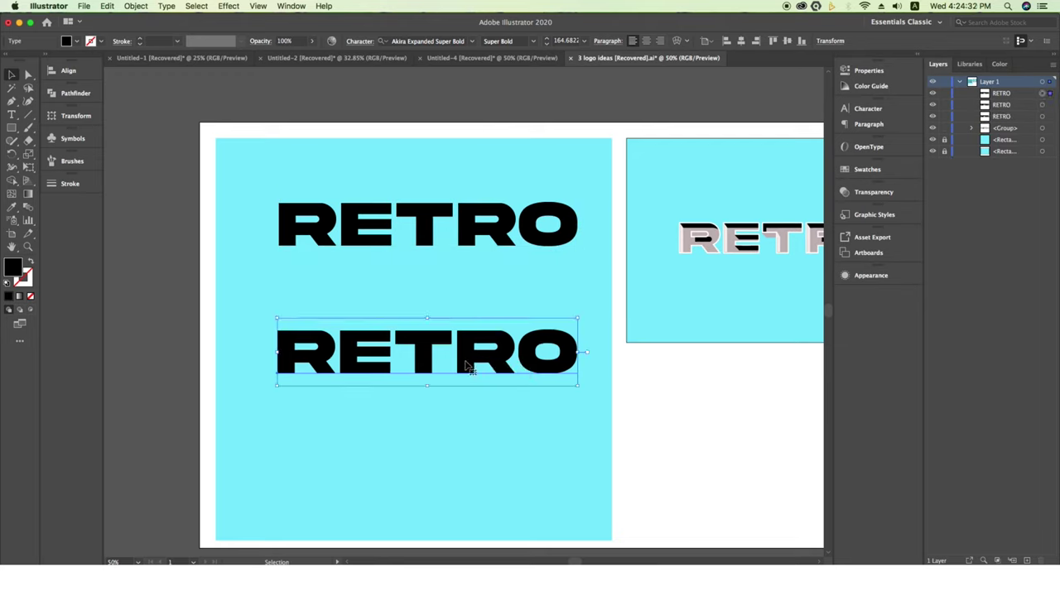
# Give the front RETRO copy no fill and a 5 pt white stroke.
pyautogui.click(66, 41)
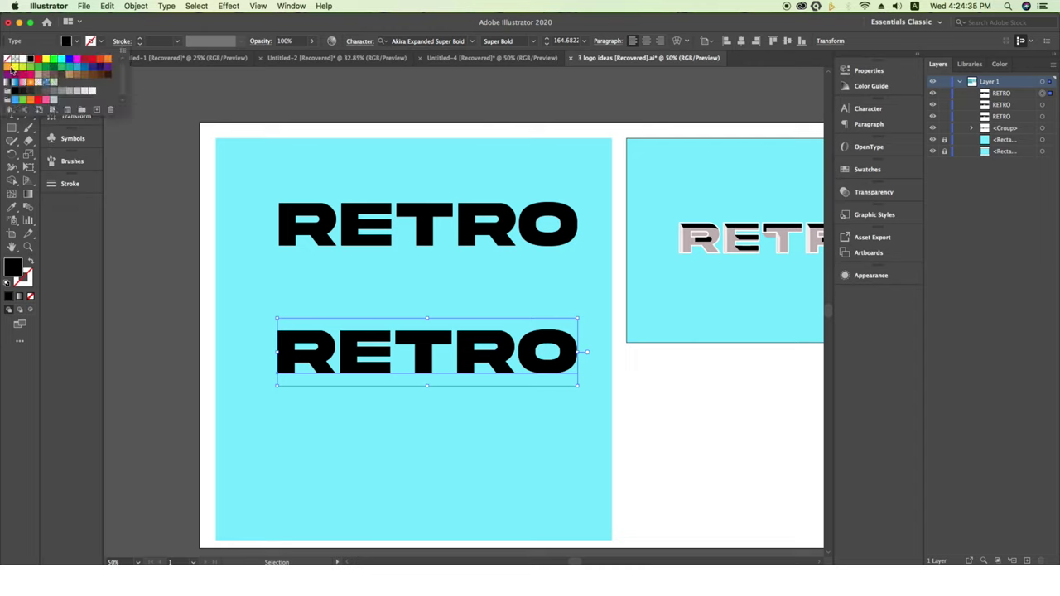
pyautogui.click(143, 42)
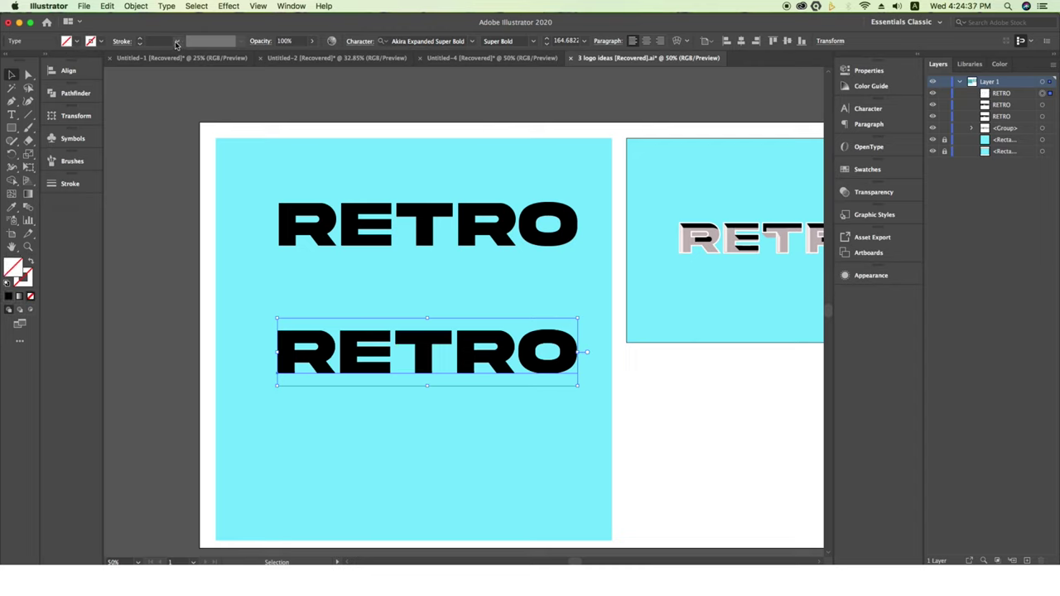
pyautogui.click(177, 42)
pyautogui.click(195, 137)
pyautogui.click(90, 41)
pyautogui.click(31, 68)
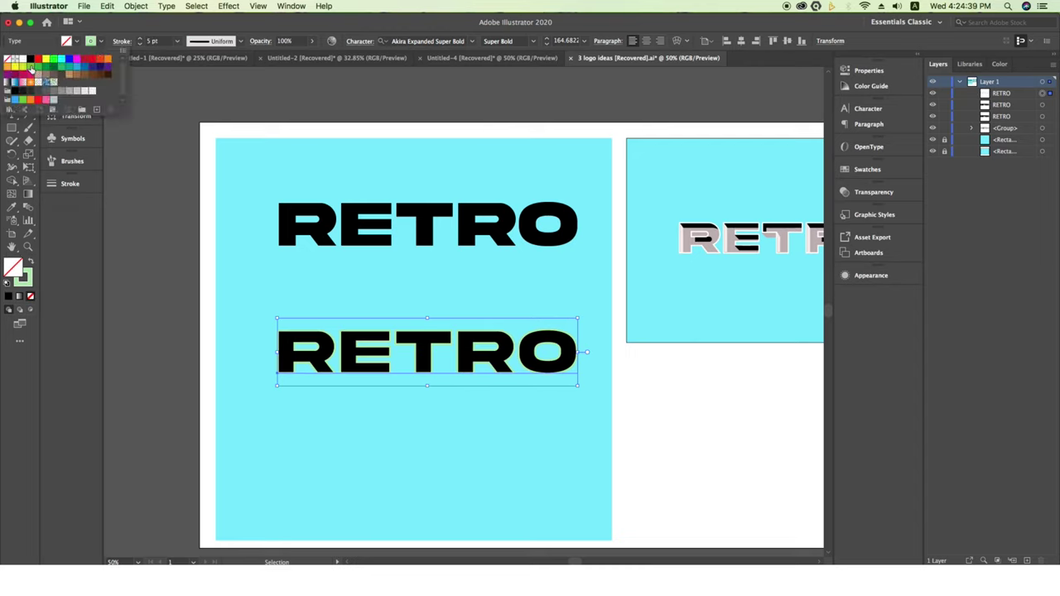
pyautogui.click(22, 59)
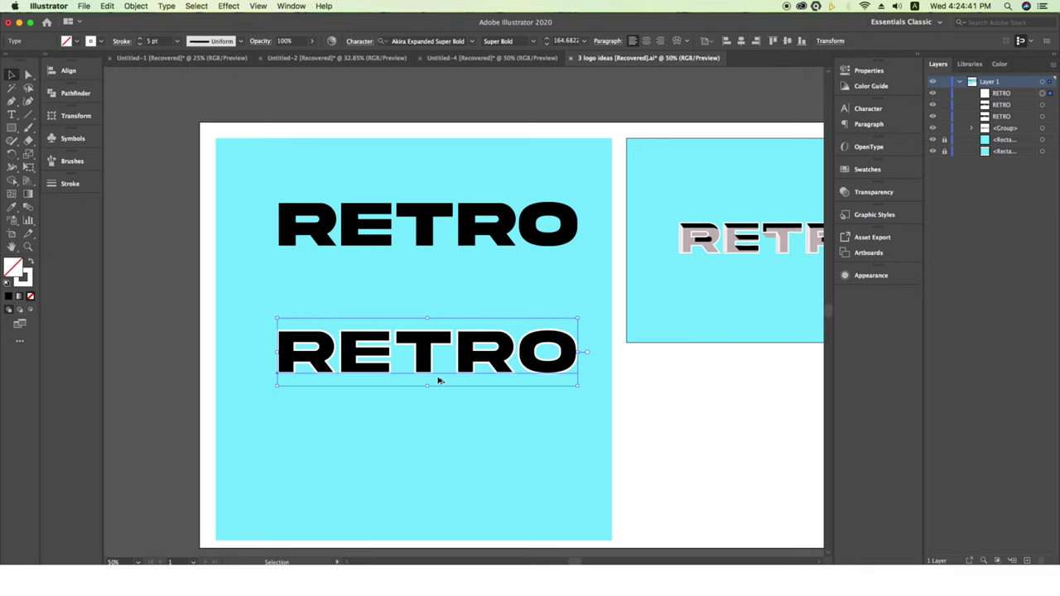
pyautogui.scroll(1, 426, 406)
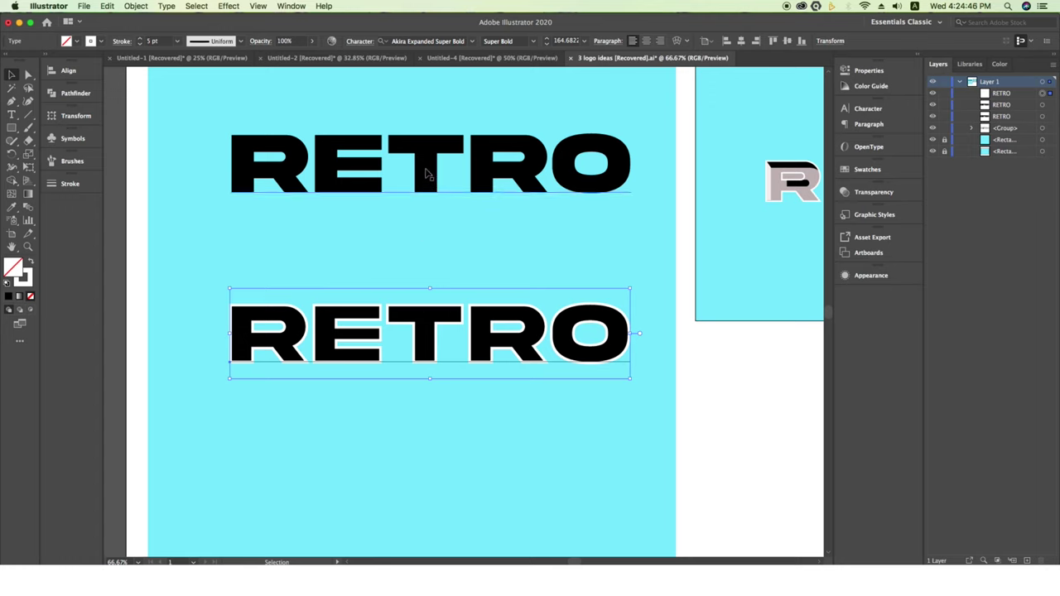
# Drop an offset copy of the top RETRO onto the lower one, then create outlines.
pyautogui.moveTo(434, 167); pyautogui.dragTo(439, 345)
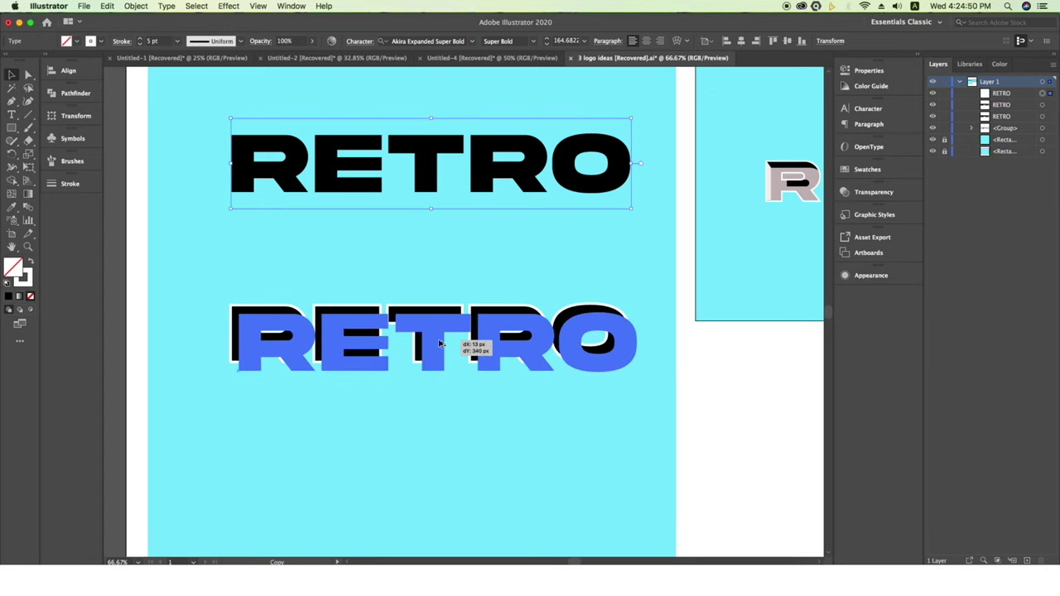
pyautogui.moveTo(440, 345); pyautogui.dragTo(439, 346)
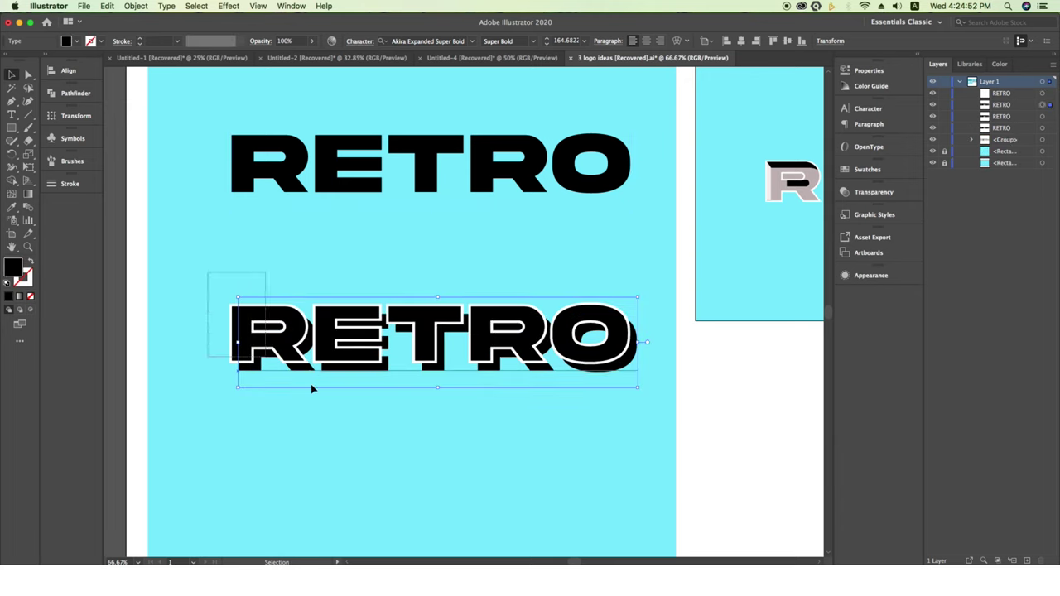
pyautogui.rightClick(501, 357)
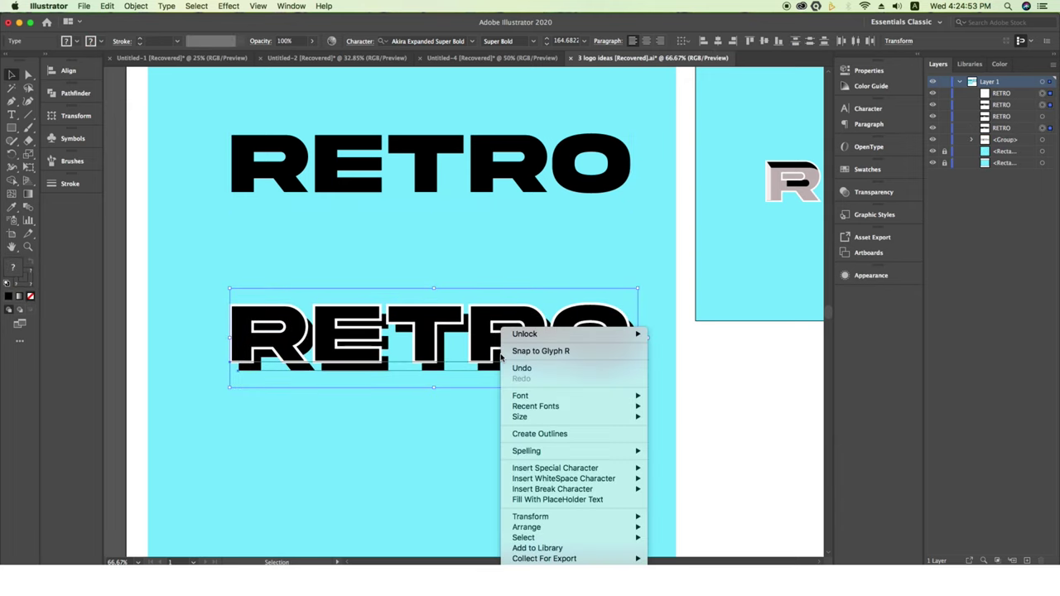
pyautogui.click(566, 435)
pyautogui.click(291, 395)
pyautogui.moveTo(211, 252)
pyautogui.mouseDown()
pyautogui.moveTo(645, 385)
pyautogui.moveTo(626, 398)
pyautogui.mouseUp()
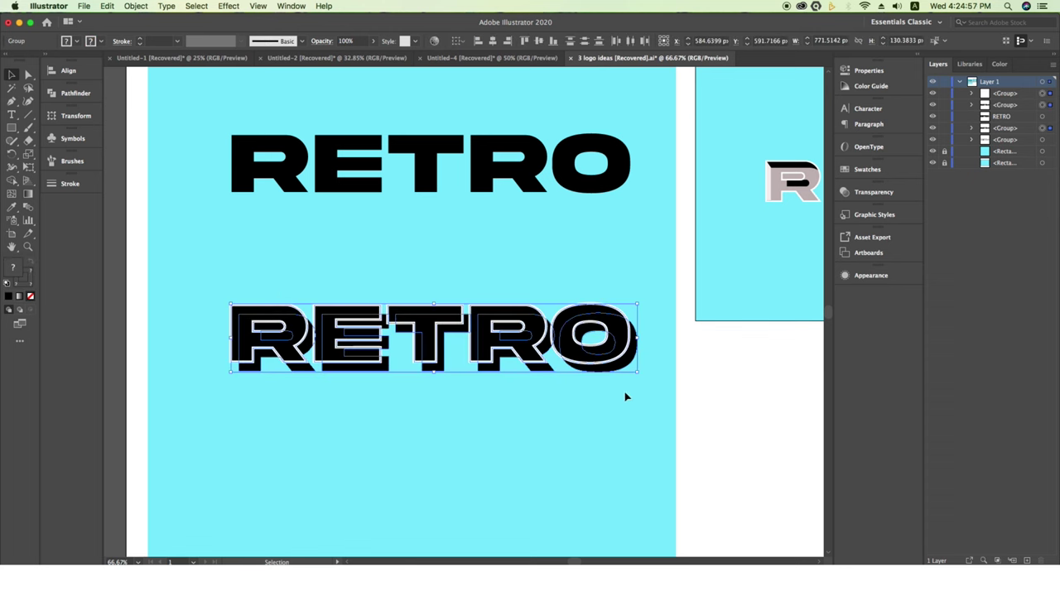
# Try a clipping mask on the lower RETRO artwork, then undo it.
pyautogui.click(136, 6)
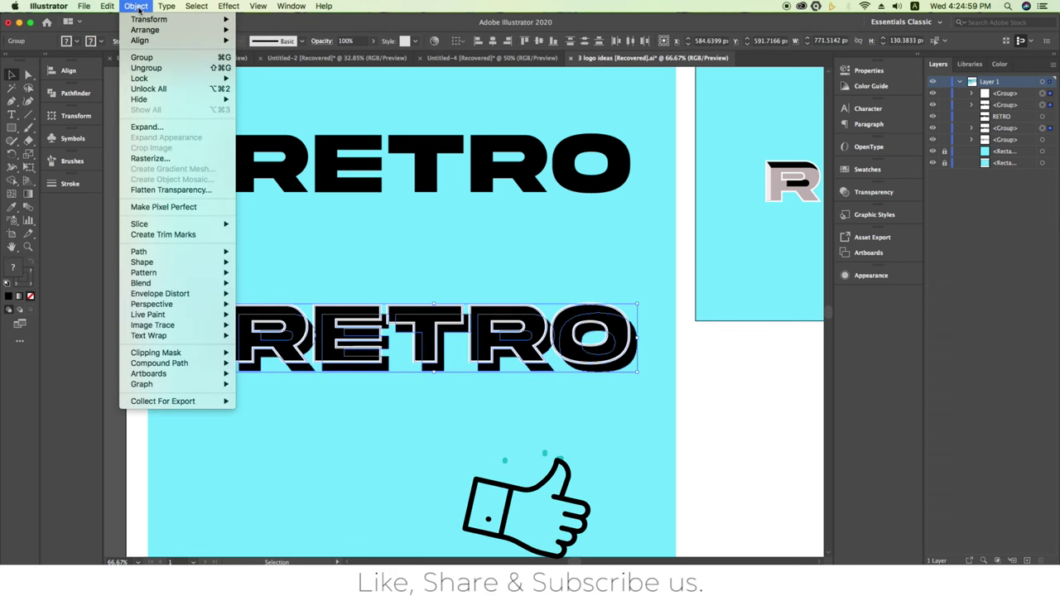
pyautogui.click(288, 356)
pyautogui.hotkey('ctrl', 'z')
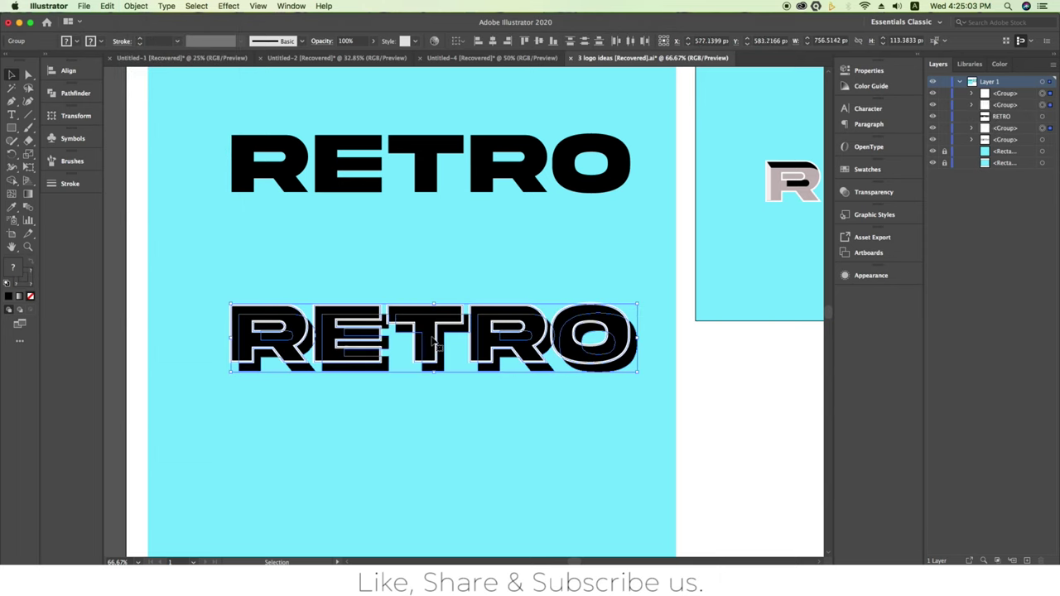
# Alt-drag with Shape Builder to erase the shadow bits around R, E, T and O.
pyautogui.hotkey('shift', 'm')
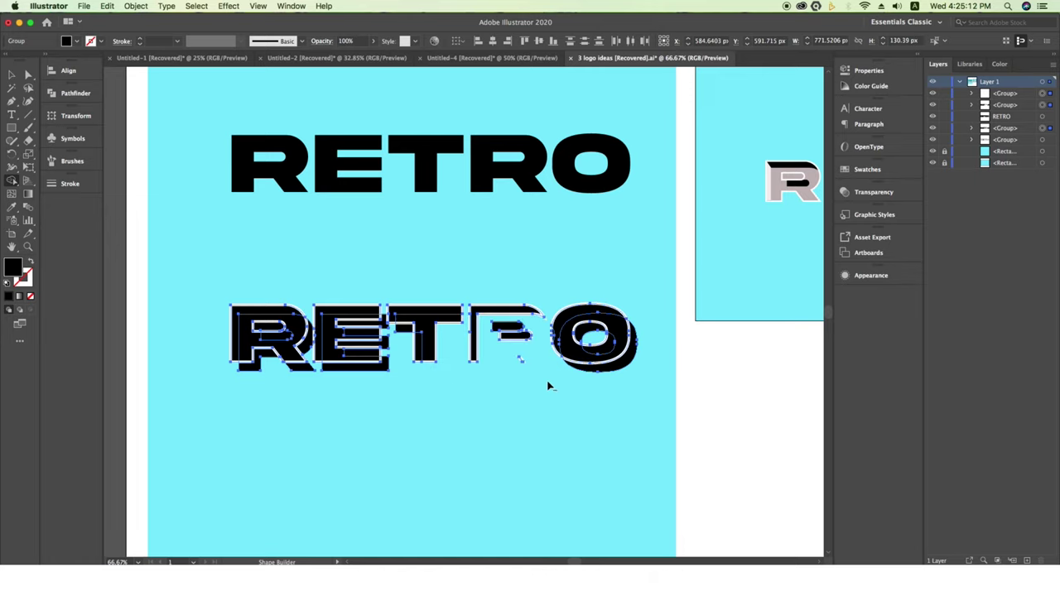
pyautogui.scroll(2, 549, 383)
pyautogui.scroll(2, 505, 373)
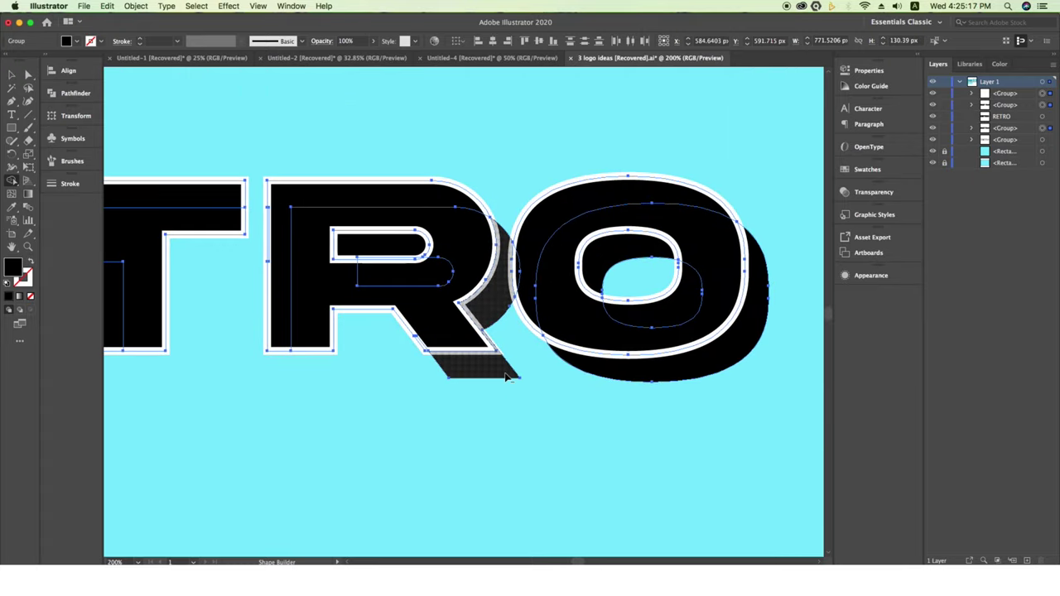
pyautogui.moveTo(507, 377); pyautogui.dragTo(619, 381)
pyautogui.hscroll(-10, 538, 356)
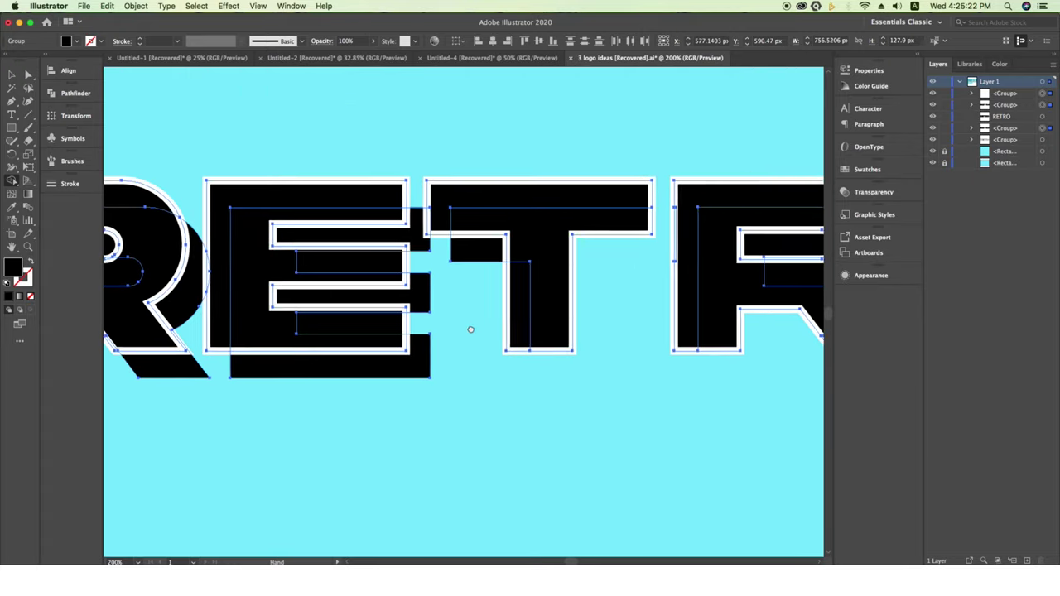
pyautogui.moveTo(431, 307); pyautogui.dragTo(417, 407)
pyautogui.hscroll(-10, 398, 389)
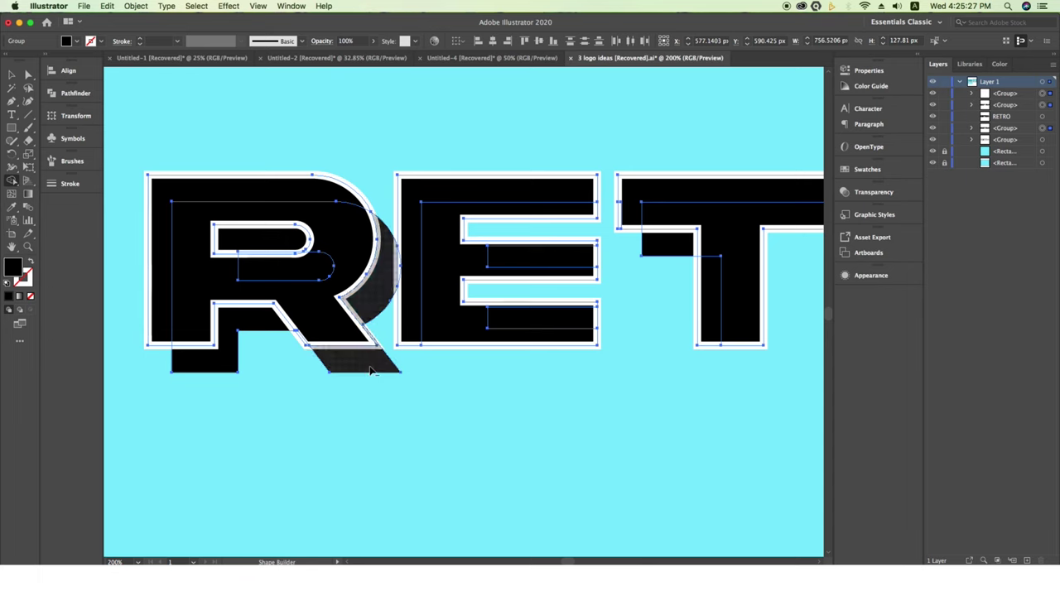
pyautogui.moveTo(372, 371); pyautogui.dragTo(252, 387)
pyautogui.scroll(-2, 280, 329)
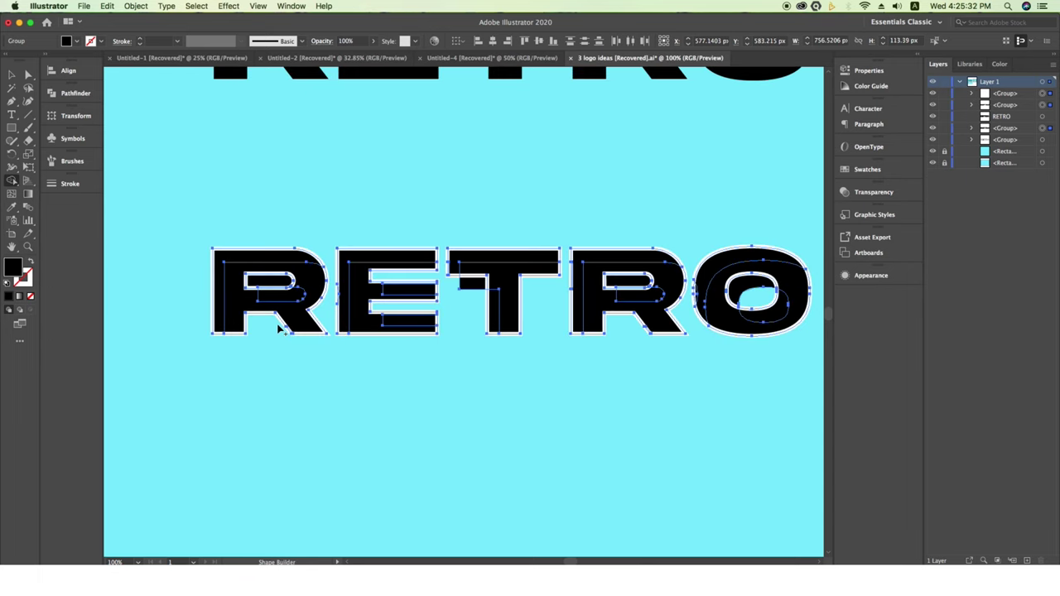
pyautogui.scroll(-1, 280, 329)
pyautogui.click(10, 75)
pyautogui.scroll(2, 393, 443)
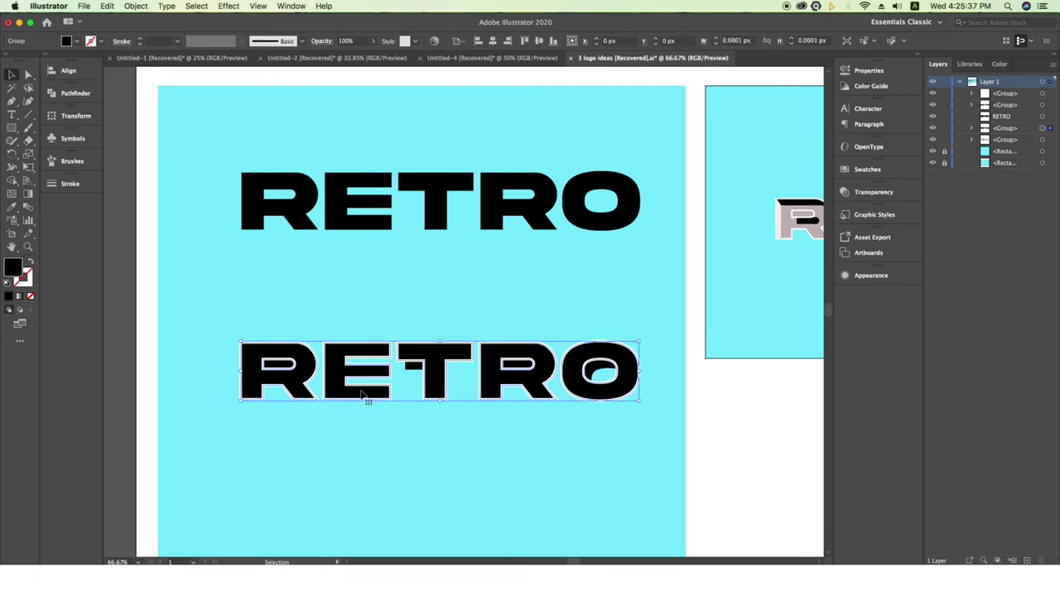
# Set the lettering's fill to pale pink EDD9D9 in the Color Picker.
pyautogui.doubleClick(13, 267)
pyautogui.moveTo(236, 197); pyautogui.dragTo(215, 178)
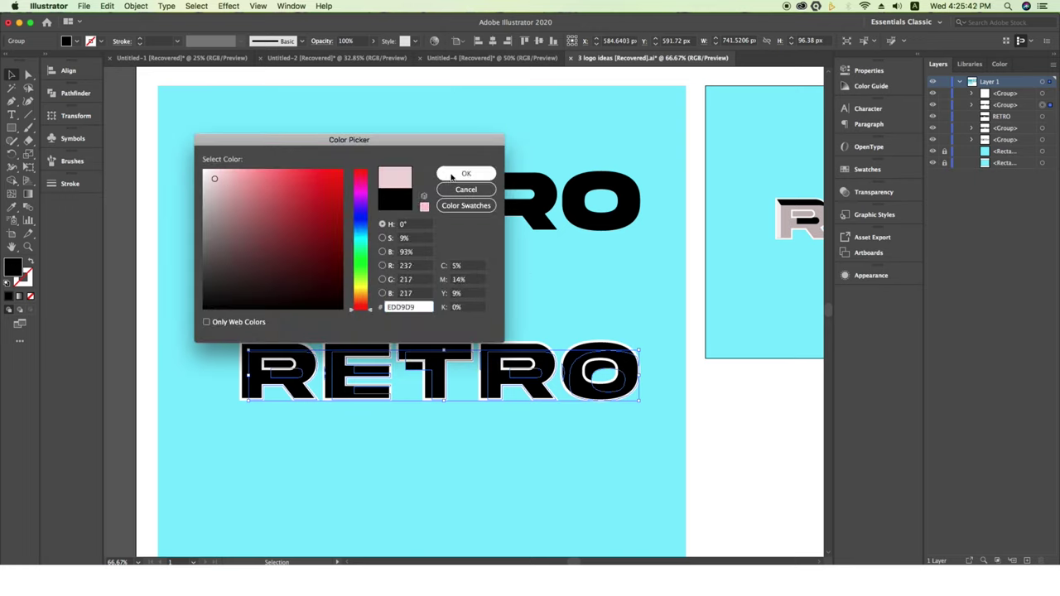
pyautogui.click(466, 174)
# Sample the mauve fill from the small R with the Eyedropper.
pyautogui.press('i')
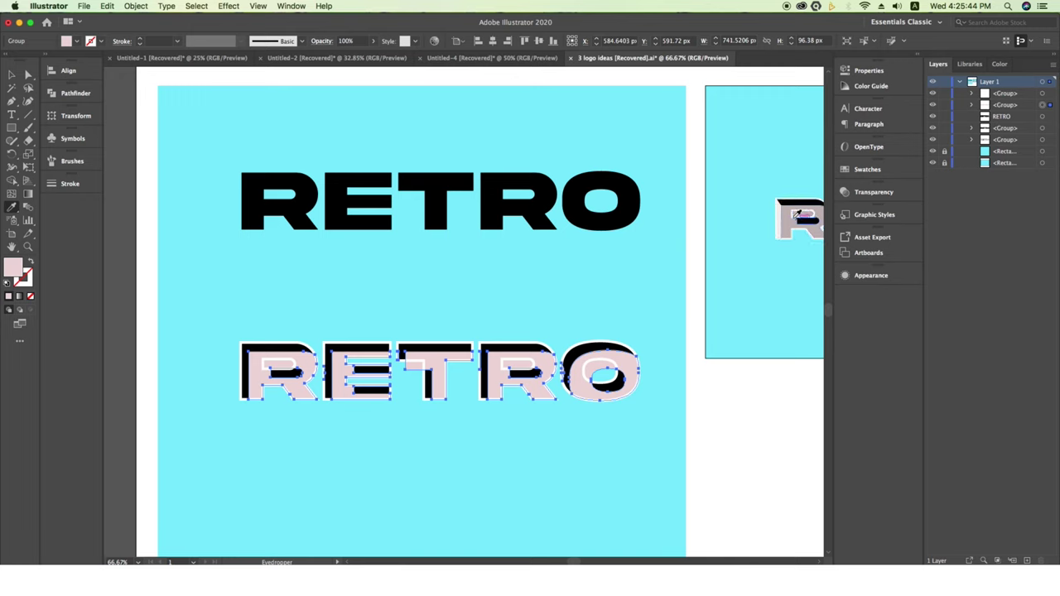
pyautogui.click(789, 213)
pyautogui.click(12, 77)
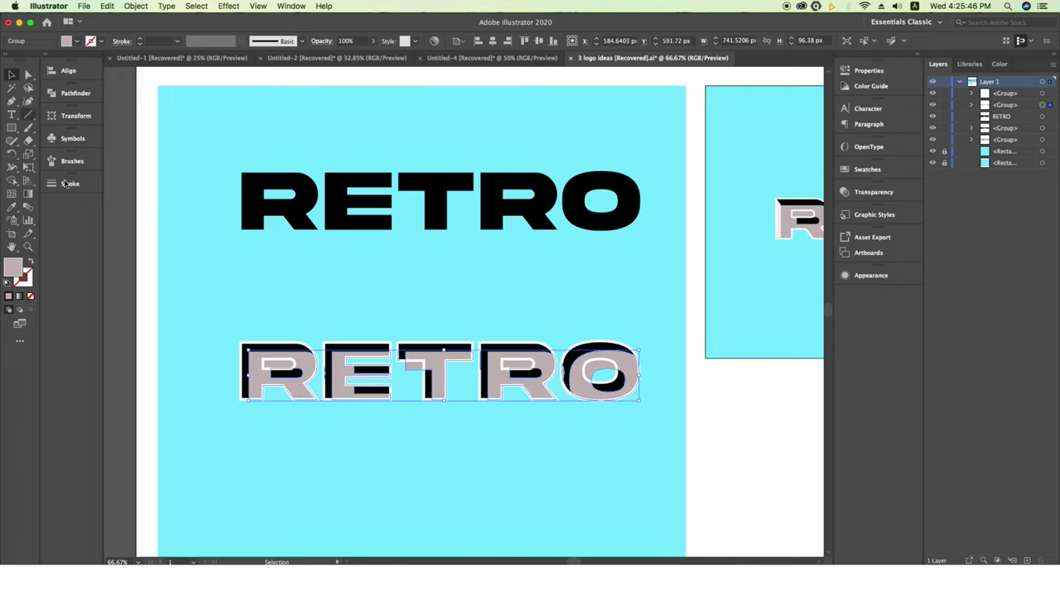
pyautogui.click(386, 469)
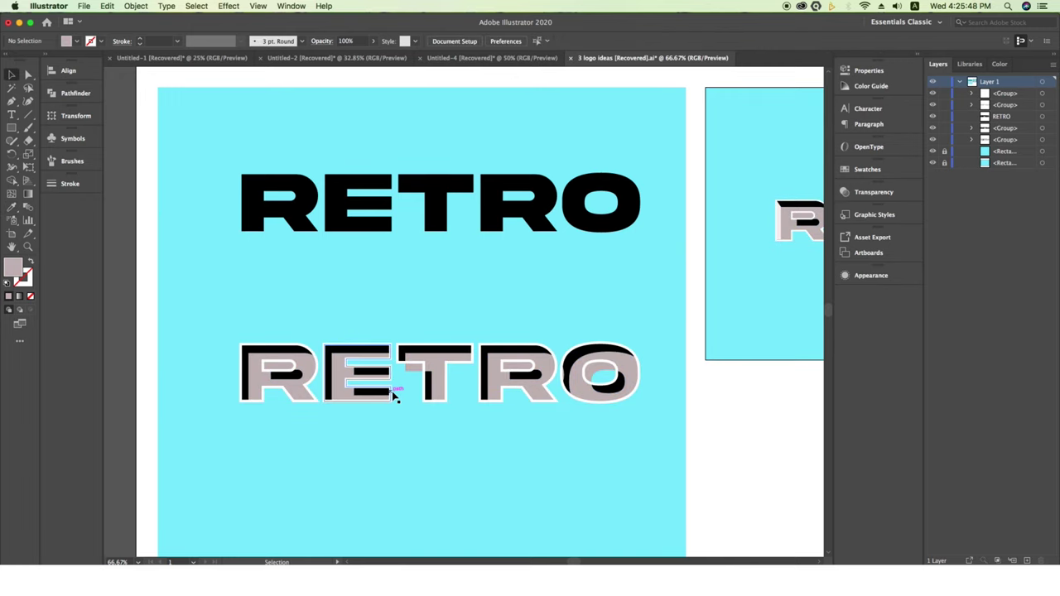
pyautogui.press('super+1')
pyautogui.press('super+equal')
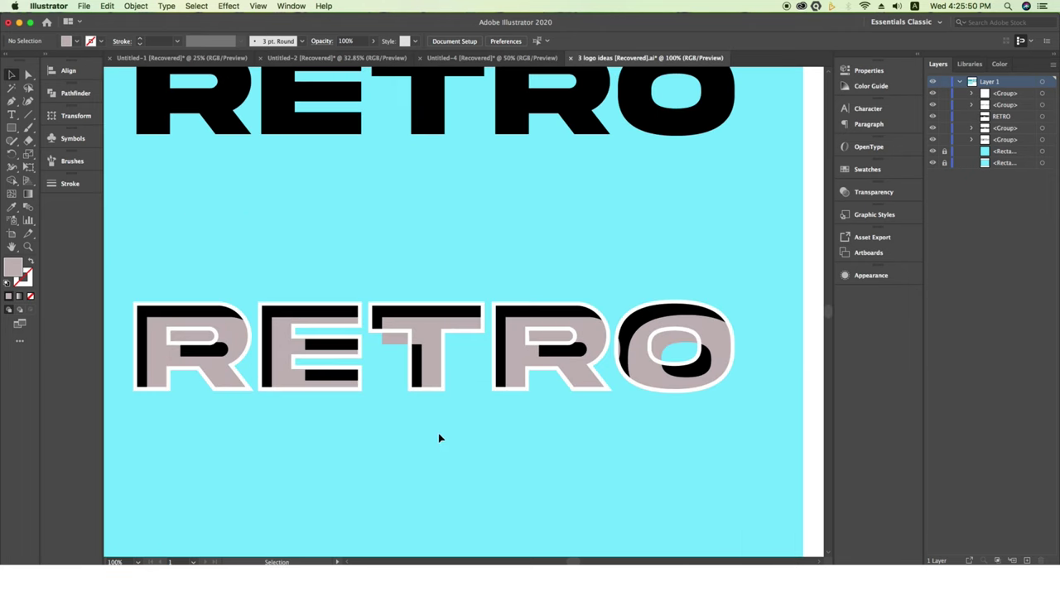
# Ungroup the lower RETRO into separate letters.
pyautogui.press('super+equal')
pyautogui.click(595, 349)
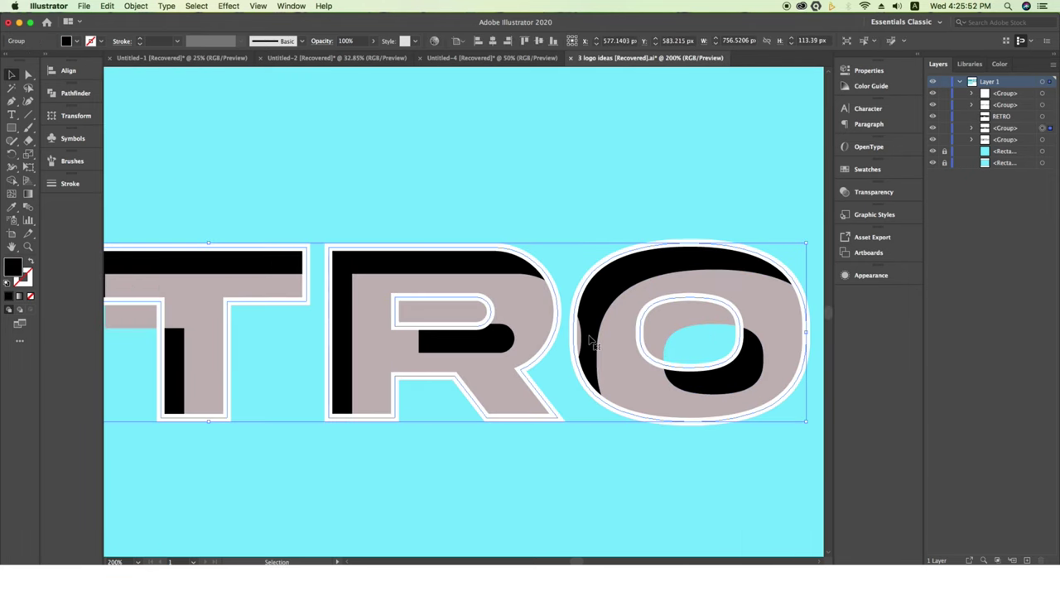
pyautogui.press('super+equal')
pyautogui.rightClick(593, 340)
pyautogui.click(613, 347)
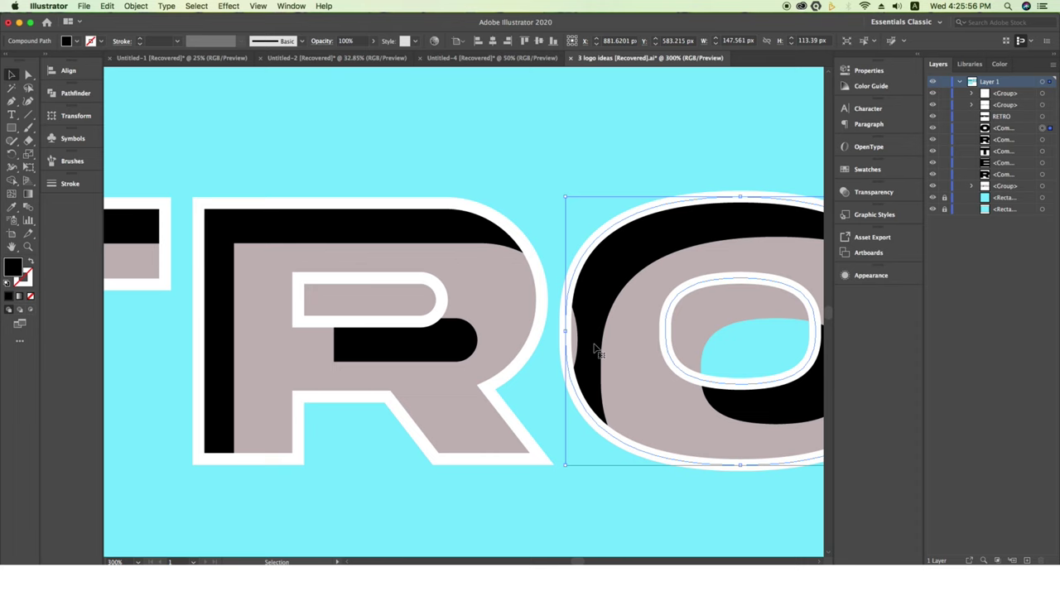
# Reshape the O's left-edge anchor point and handle with Direct Selection.
pyautogui.press('a')
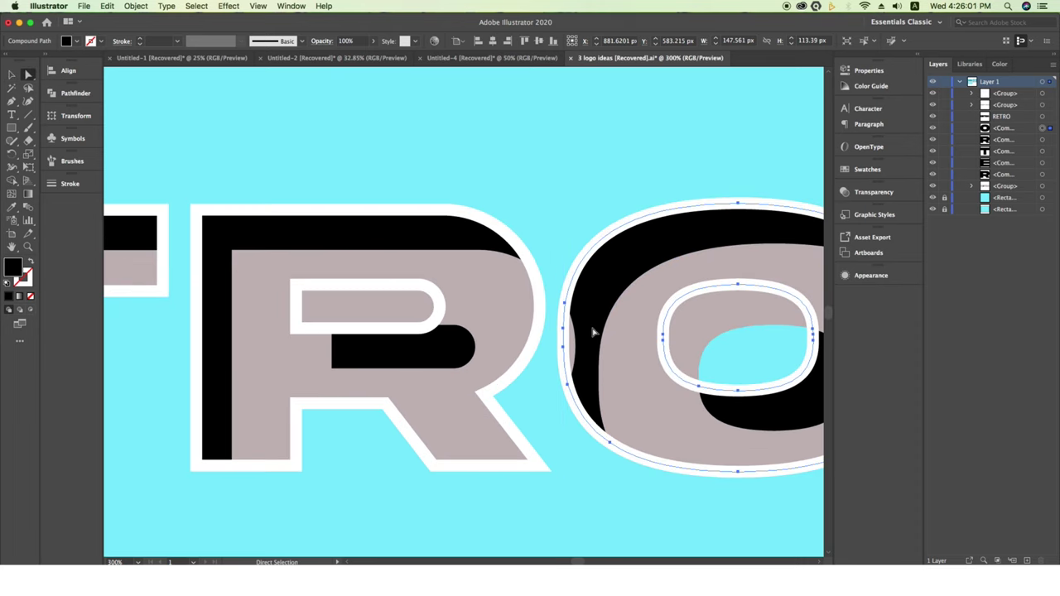
pyautogui.click(571, 347)
pyautogui.press('super+equal')
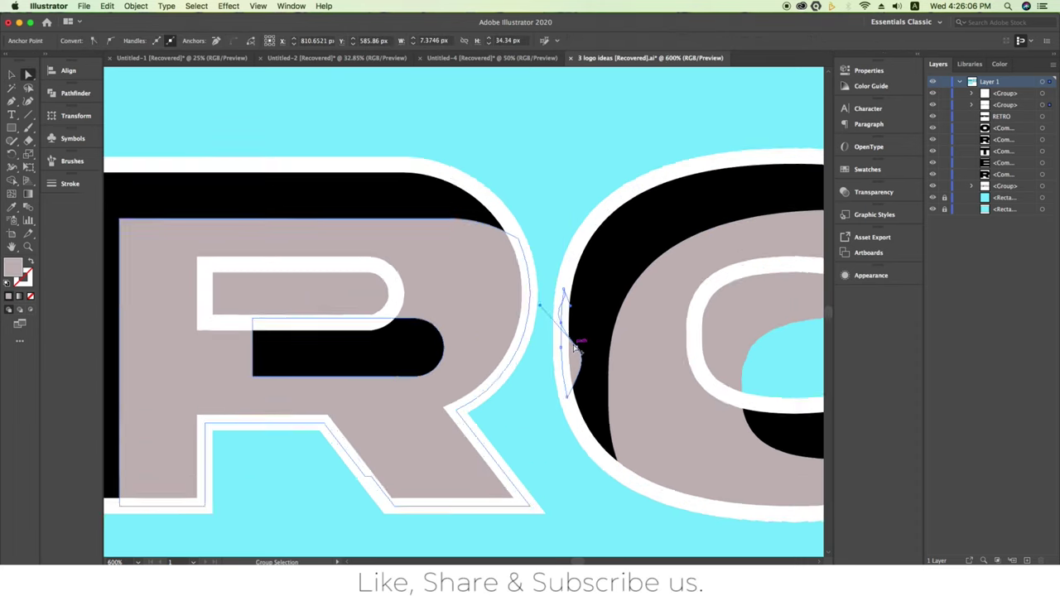
pyautogui.press('super+equal')
pyautogui.press('super+equal')
pyautogui.moveTo(591, 354)
pyautogui.mouseDown()
pyautogui.moveTo(557, 375)
pyautogui.moveTo(554, 417)
pyautogui.mouseUp()
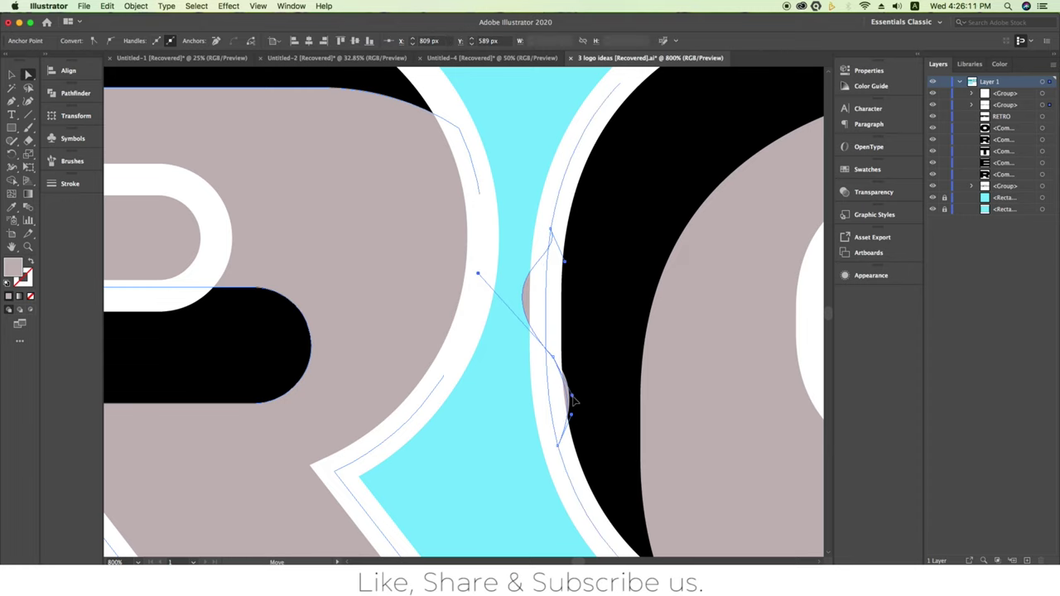
pyautogui.moveTo(479, 275); pyautogui.dragTo(533, 266)
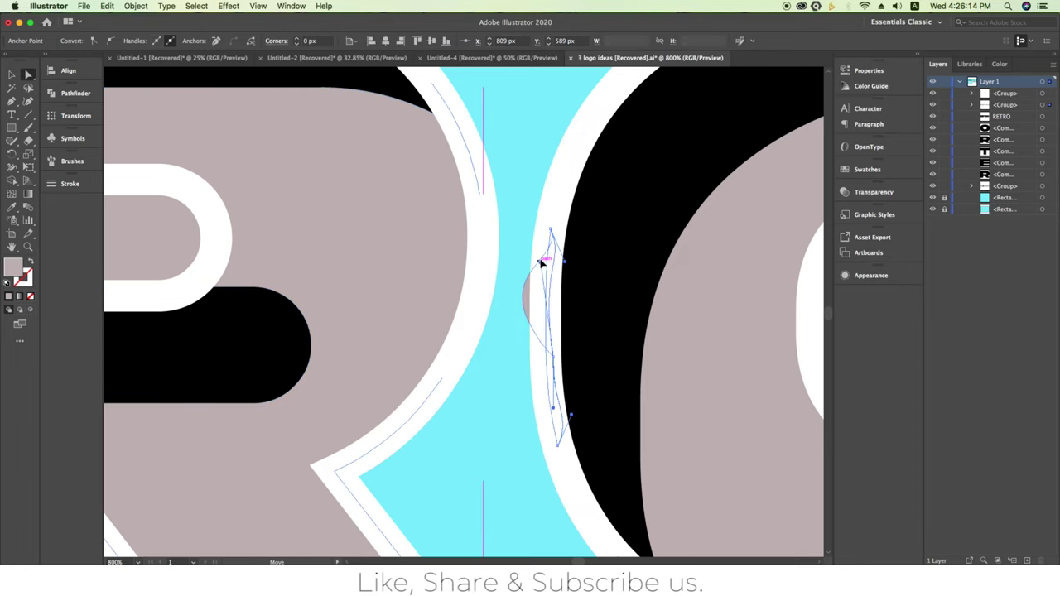
pyautogui.press('super+minus')
pyautogui.press('super+minus')
pyautogui.press('super+minus')
pyautogui.press('super+minus')
pyautogui.press('super+minus')
pyautogui.press('super+minus')
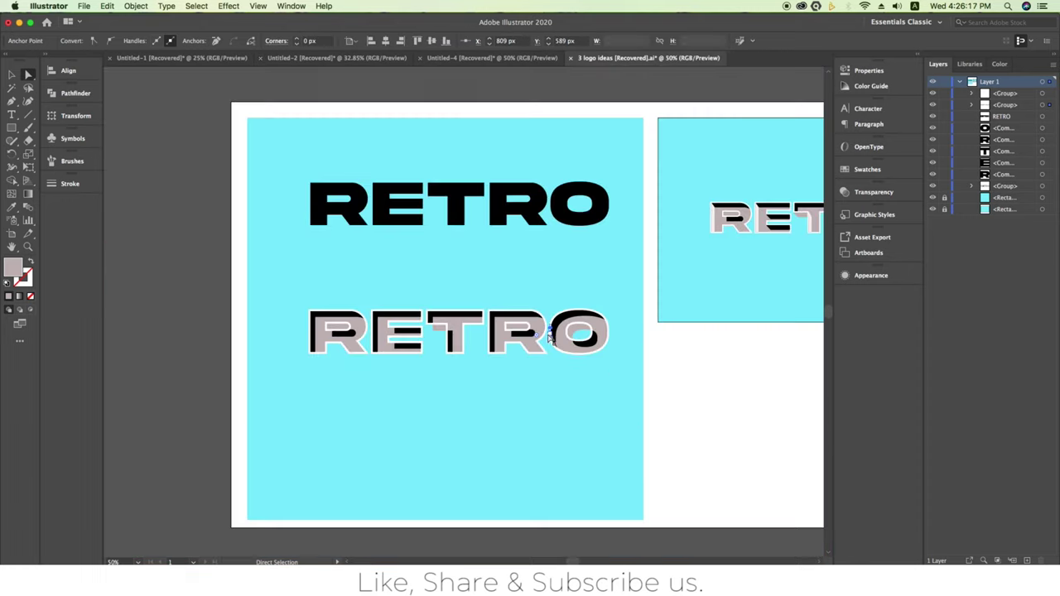
pyautogui.click(11, 74)
pyautogui.click(580, 488)
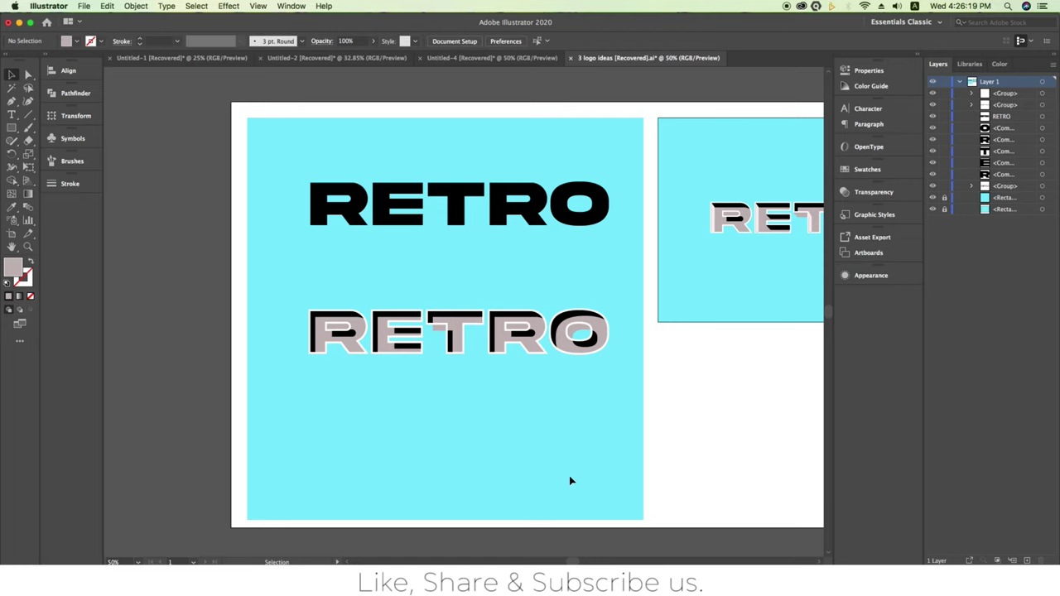
# Expand the lower RETRO's fill and stroke into plain shapes.
pyautogui.moveTo(497, 382); pyautogui.dragTo(626, 385)
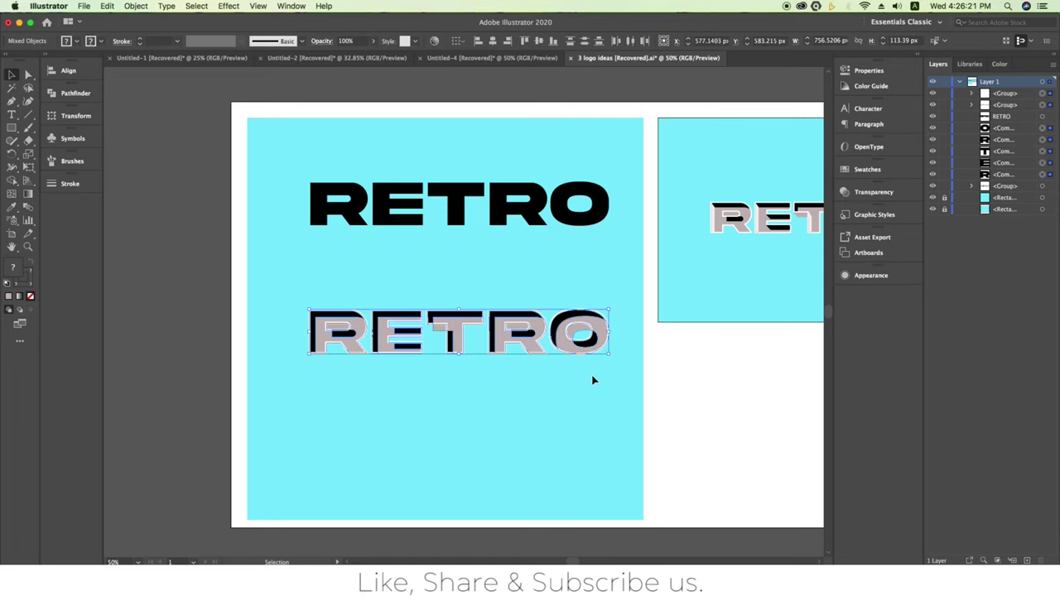
pyautogui.press('super+equal')
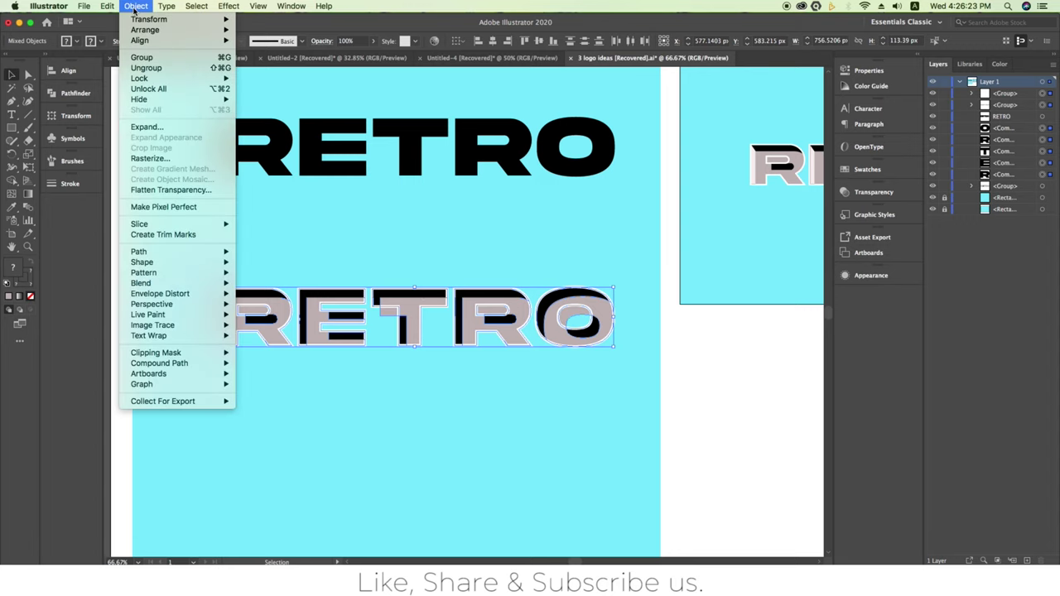
pyautogui.click(136, 6)
pyautogui.click(145, 126)
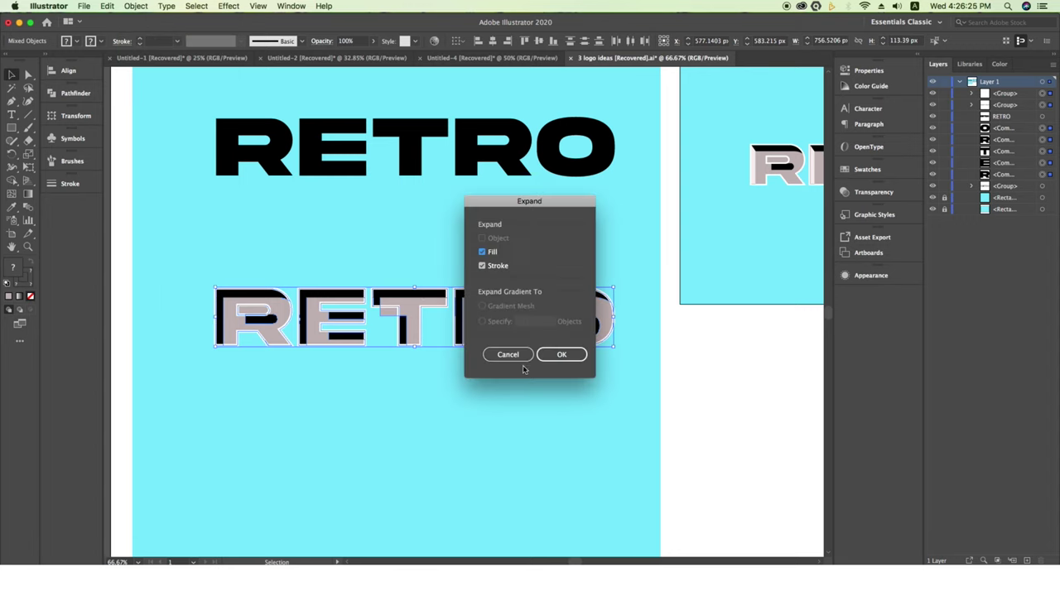
pyautogui.click(558, 356)
pyautogui.click(487, 414)
pyautogui.hscroll(-5, 346, 407)
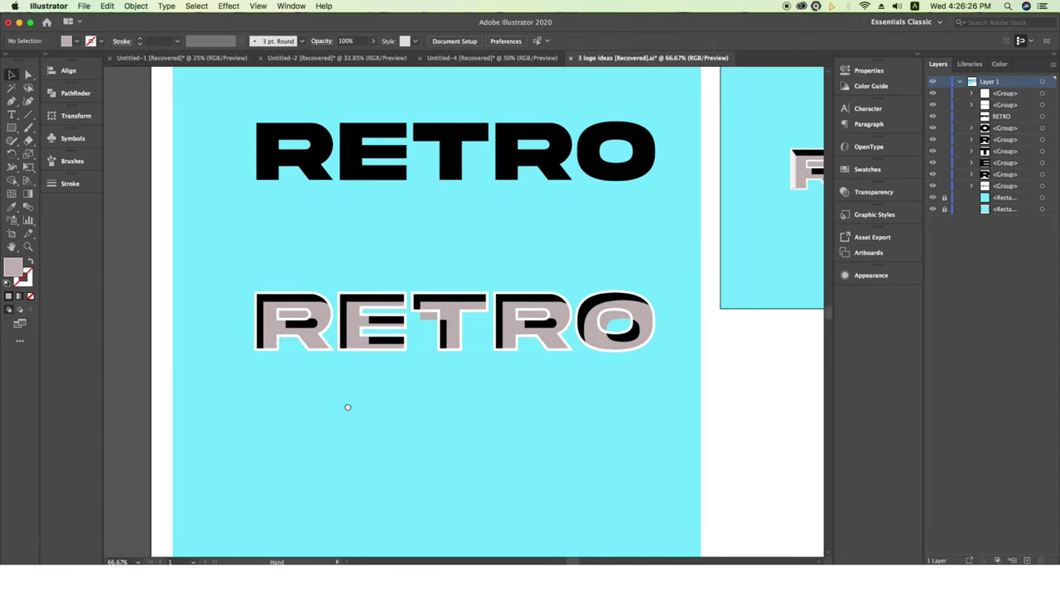
pyautogui.scroll(2, 363, 422)
pyautogui.scroll(3, 363, 422)
pyautogui.scroll(2, 450, 407)
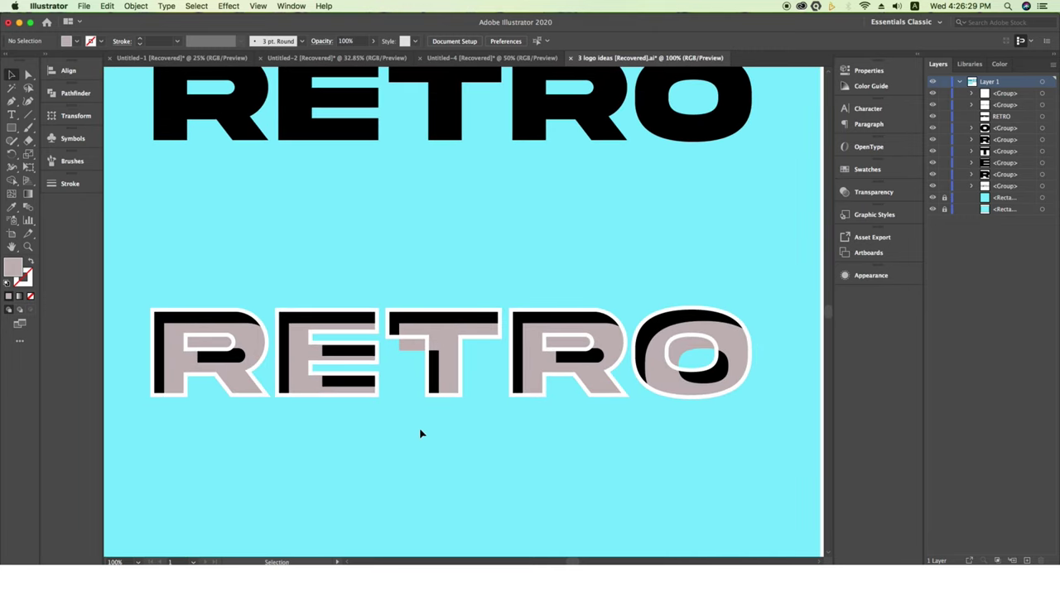
pyautogui.hscroll(5, 436, 472)
pyautogui.scroll(2, 497, 423)
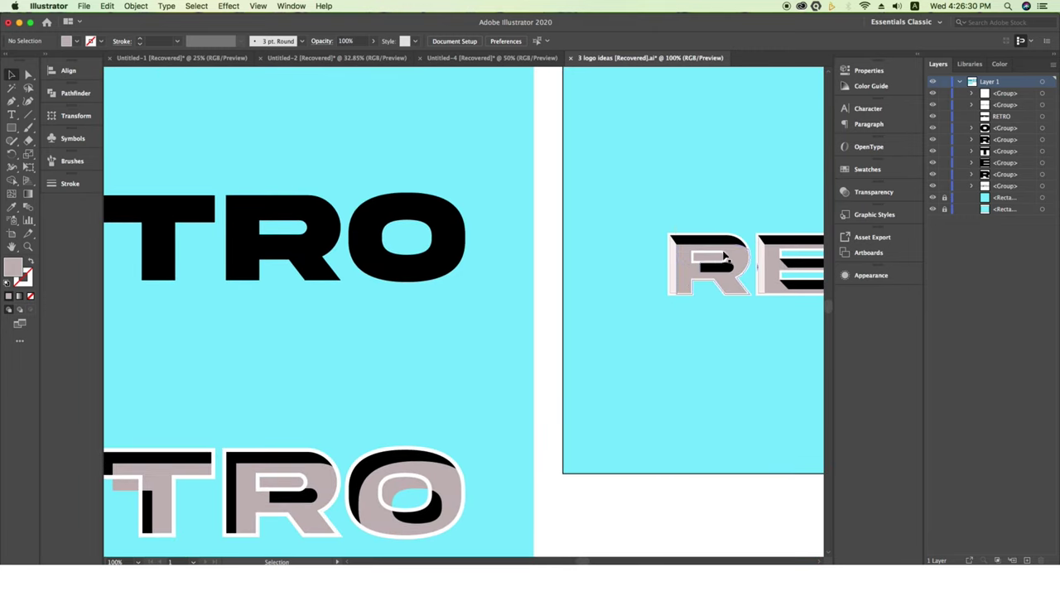
pyautogui.hscroll(5, 549, 303)
pyautogui.hscroll(-6, 443, 325)
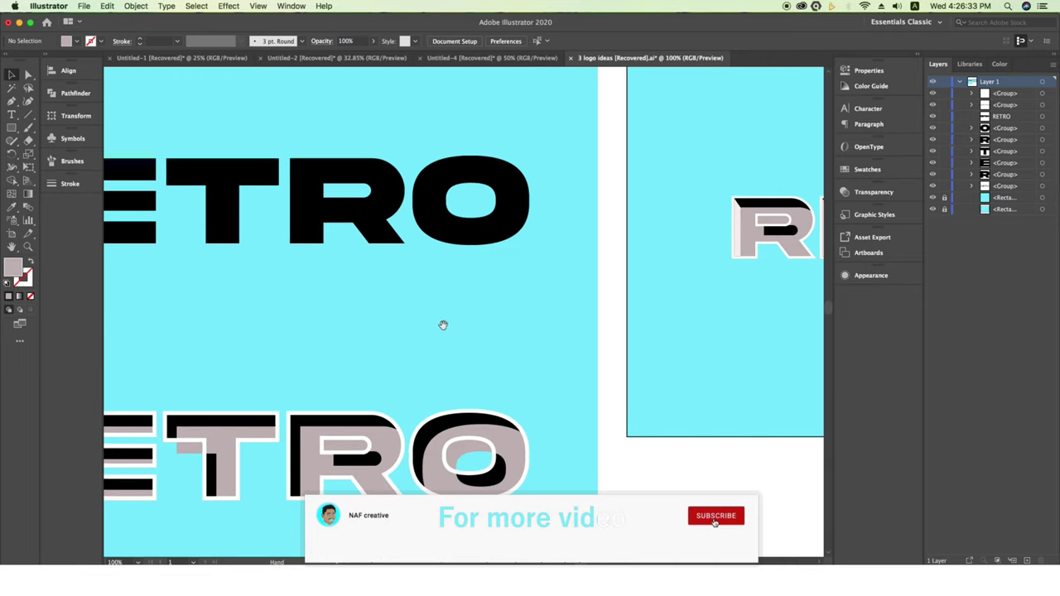
pyautogui.hscroll(-5, 538, 306)
pyautogui.scroll(1, 398, 326)
pyautogui.scroll(1, 374, 334)
pyautogui.scroll(1, 400, 416)
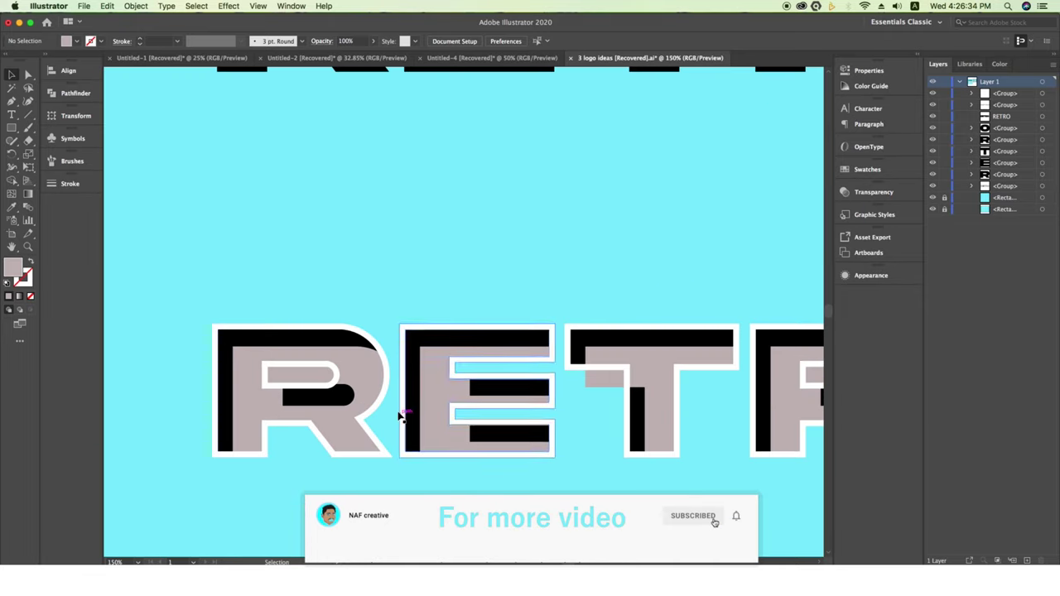
pyautogui.scroll(1, 388, 420)
pyautogui.scroll(1, 201, 438)
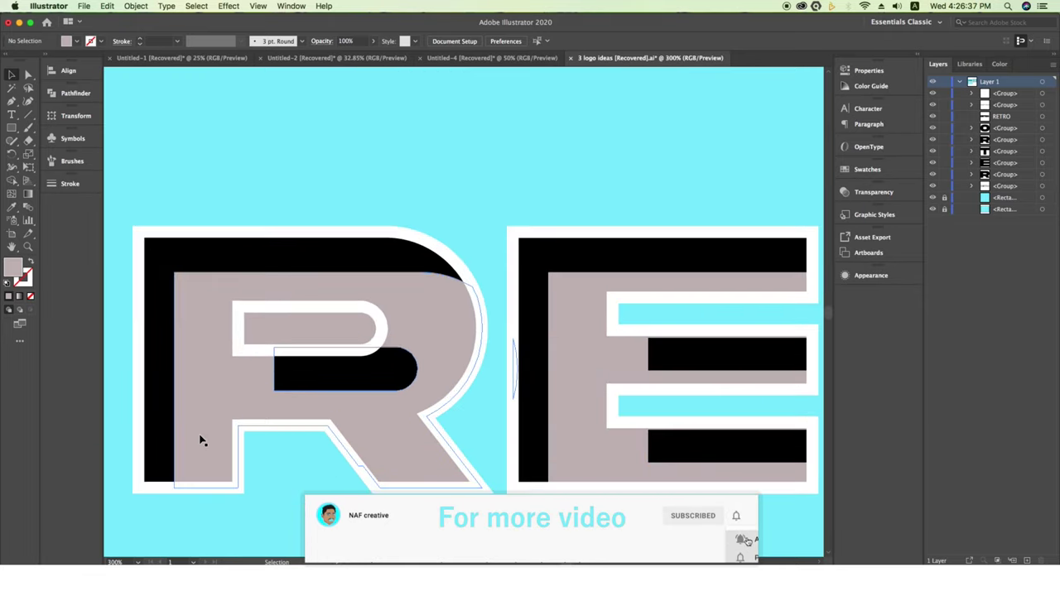
pyautogui.moveTo(201, 441); pyautogui.dragTo(245, 412)
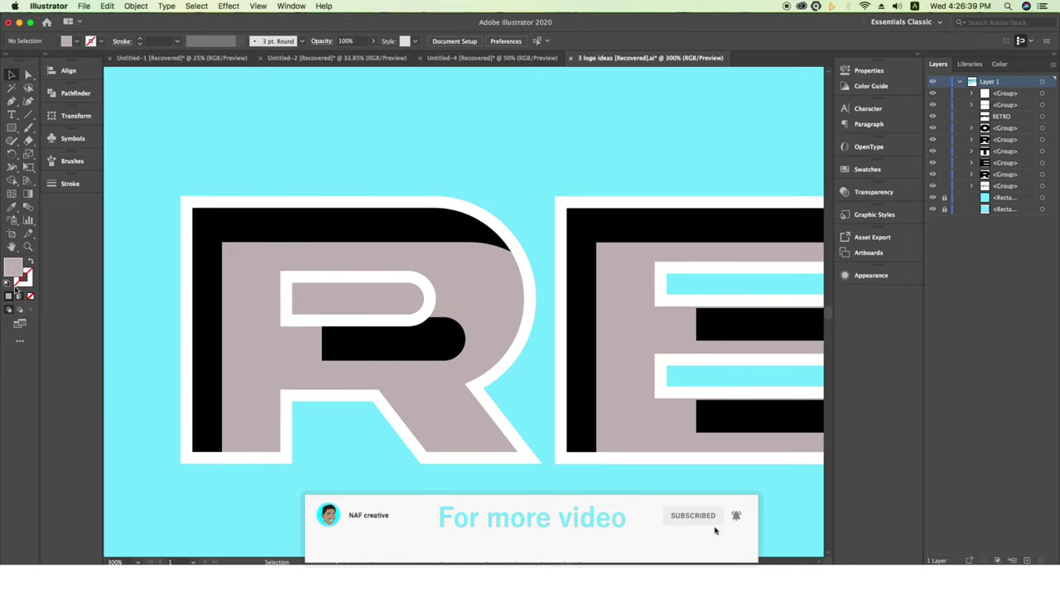
pyautogui.click(12, 101)
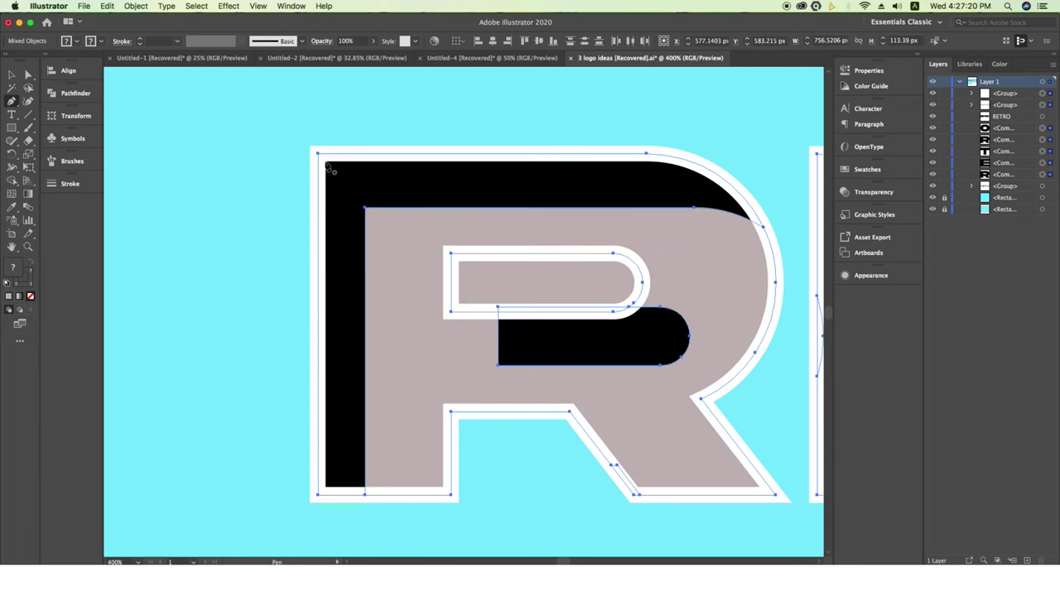
# Pen a four-point pale pink bevel shape covering the first R's left shadow strip.
pyautogui.press('ctrl')
pyautogui.click(325, 163)
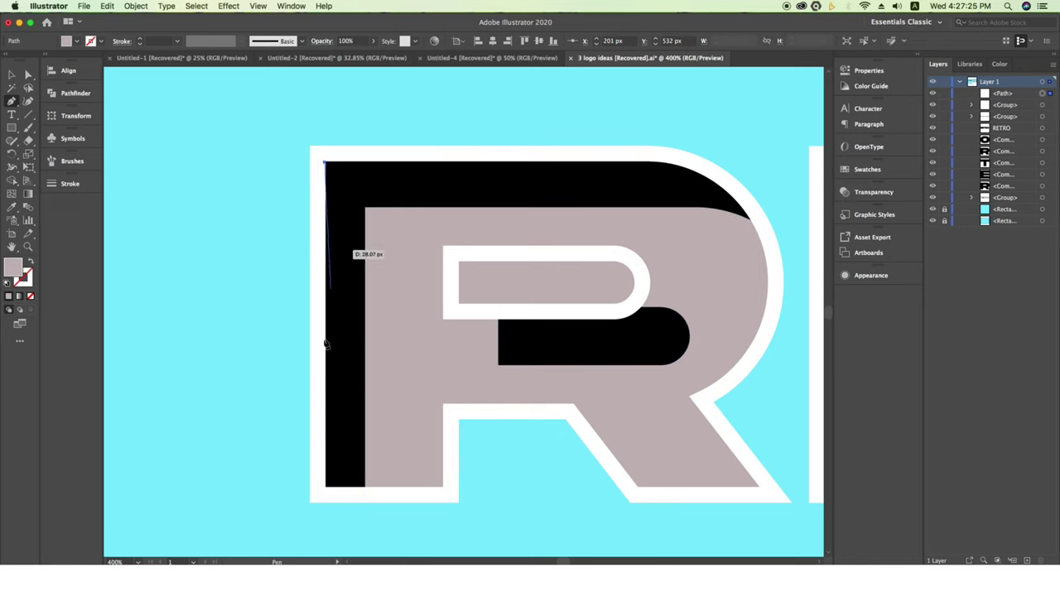
pyautogui.click(326, 487)
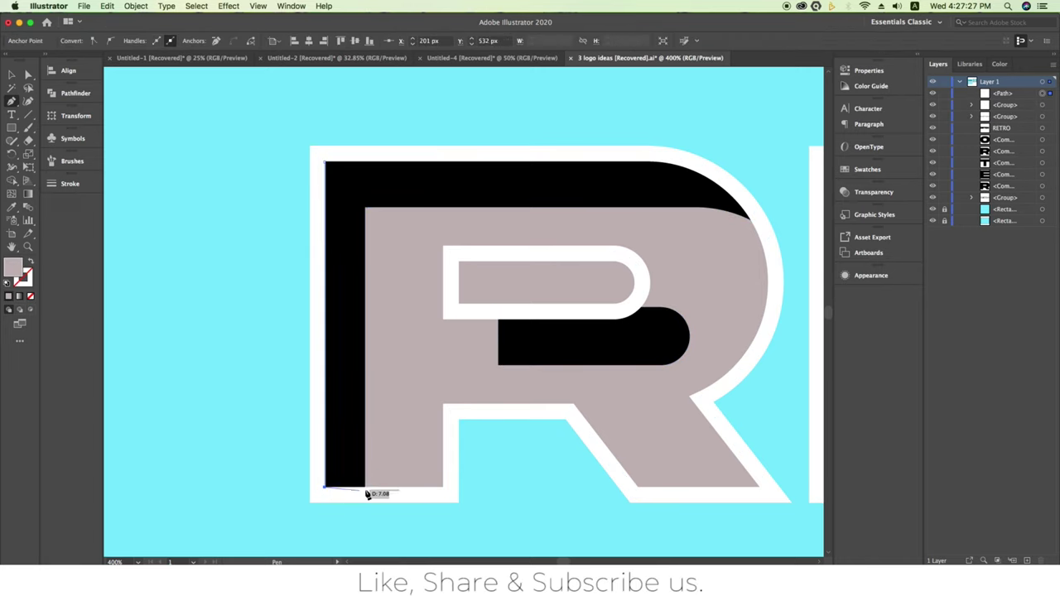
pyautogui.click(366, 488)
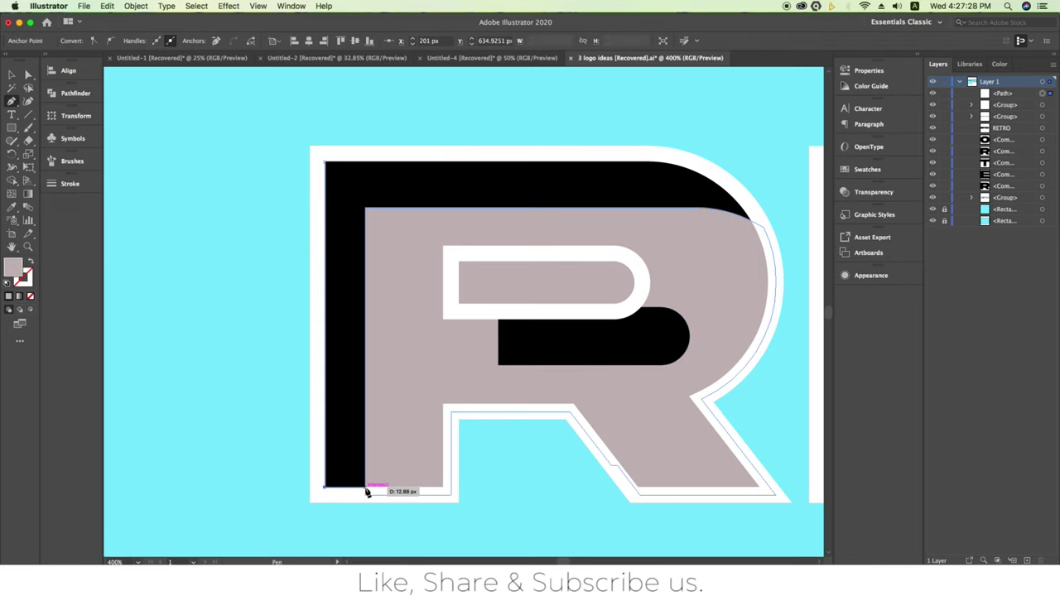
pyautogui.click(365, 209)
pyautogui.click(326, 164)
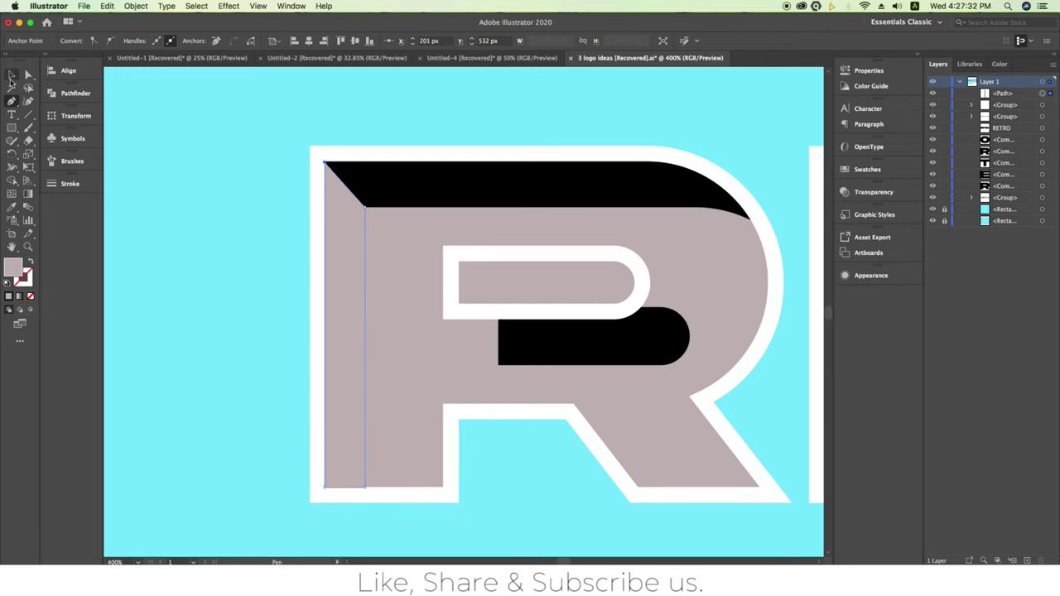
pyautogui.scroll(-5, 230, 337)
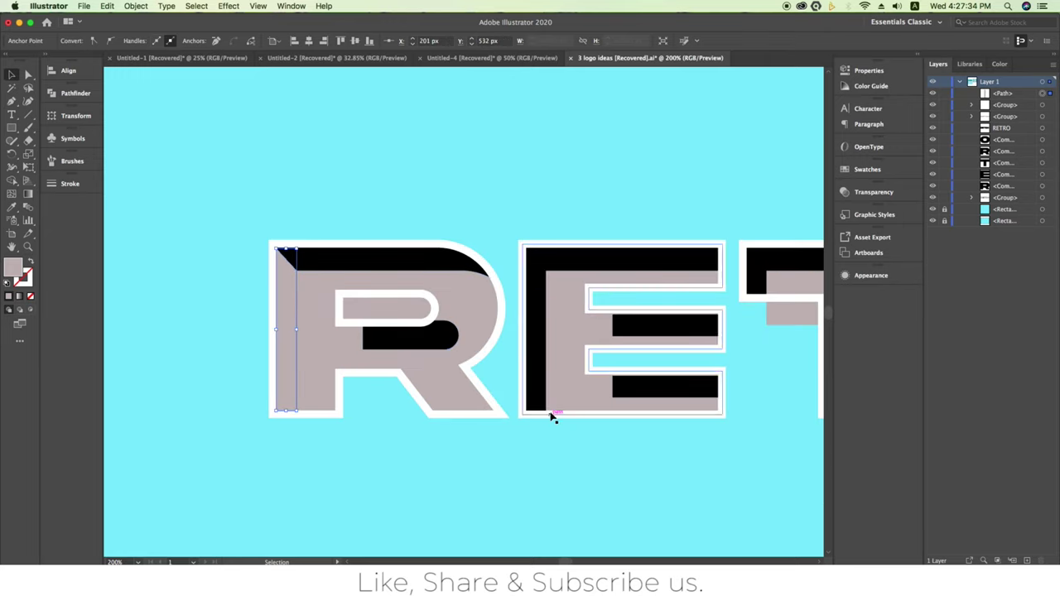
pyautogui.scroll(1, 497, 415)
pyautogui.scroll(-3, 395, 407)
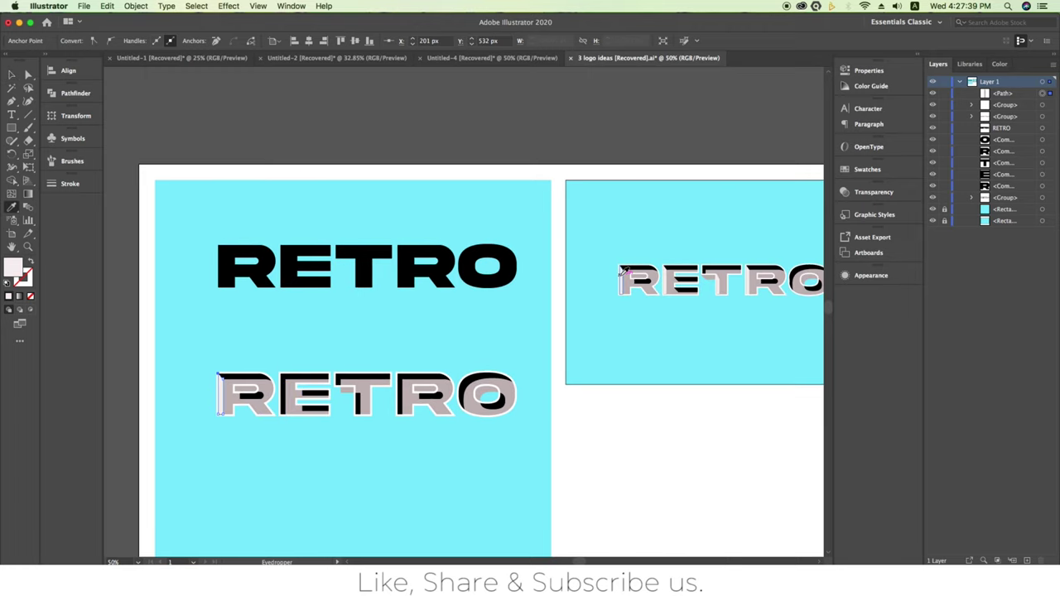
pyautogui.click(305, 449)
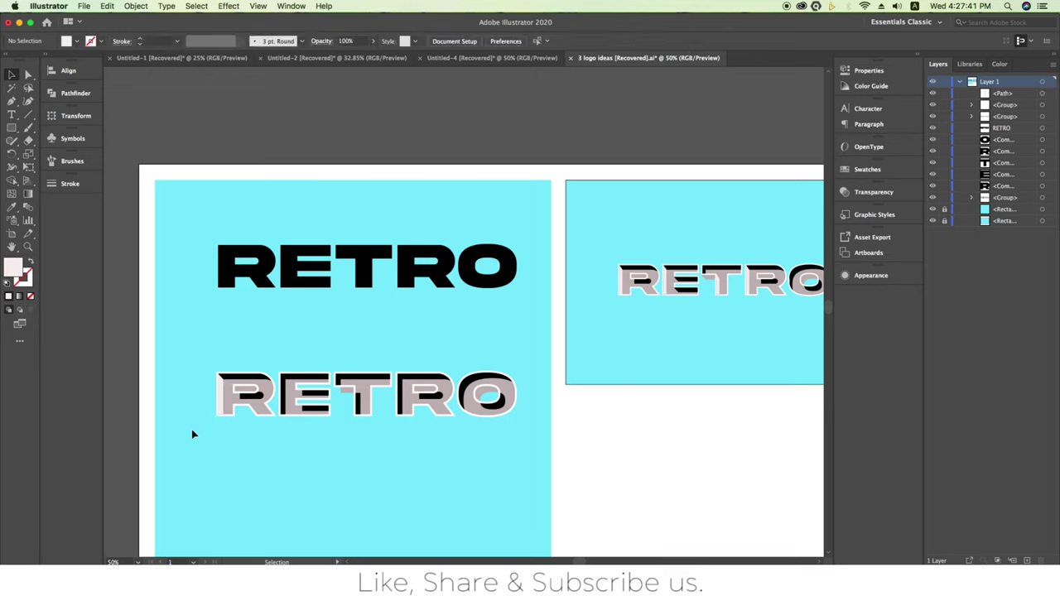
pyautogui.scroll(2, 198, 430)
pyautogui.scroll(1, 213, 425)
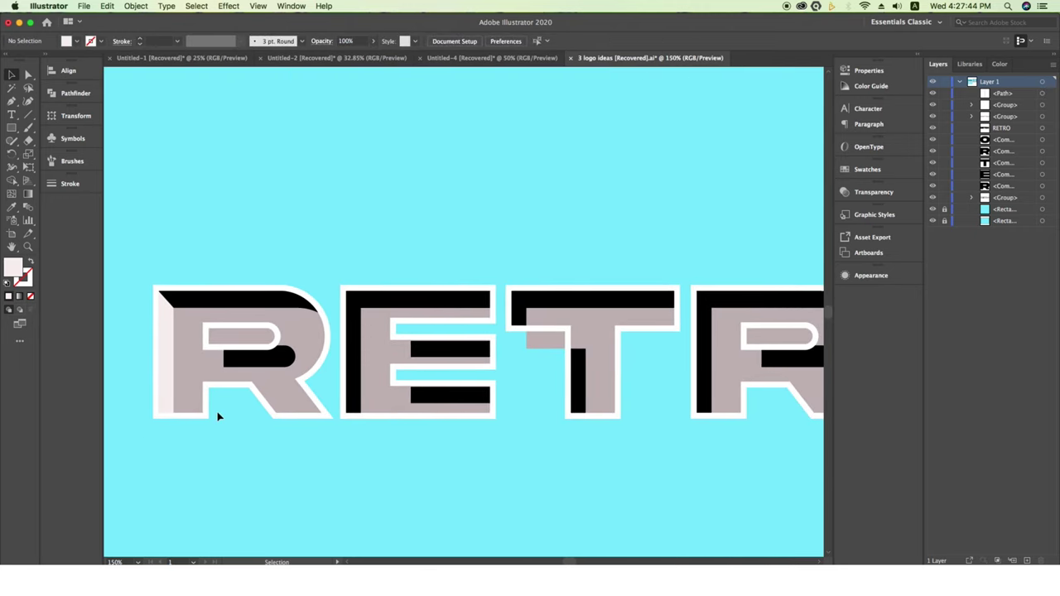
pyautogui.scroll(1, 218, 415)
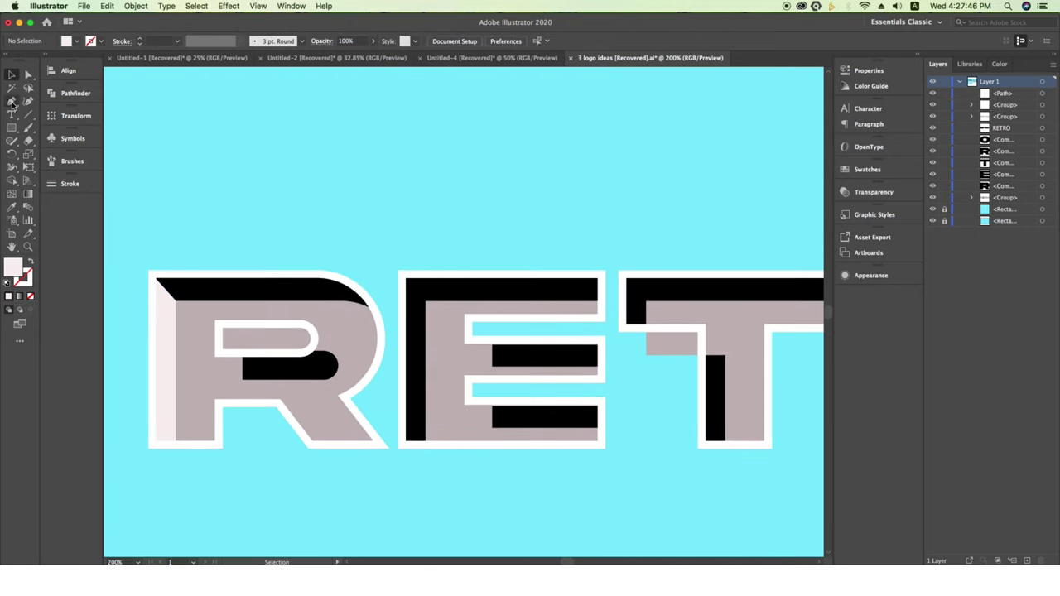
# Pen a pale pink strip with a diagonal top down the E's left stem.
pyautogui.scroll(1, 422, 309)
pyautogui.click(427, 299)
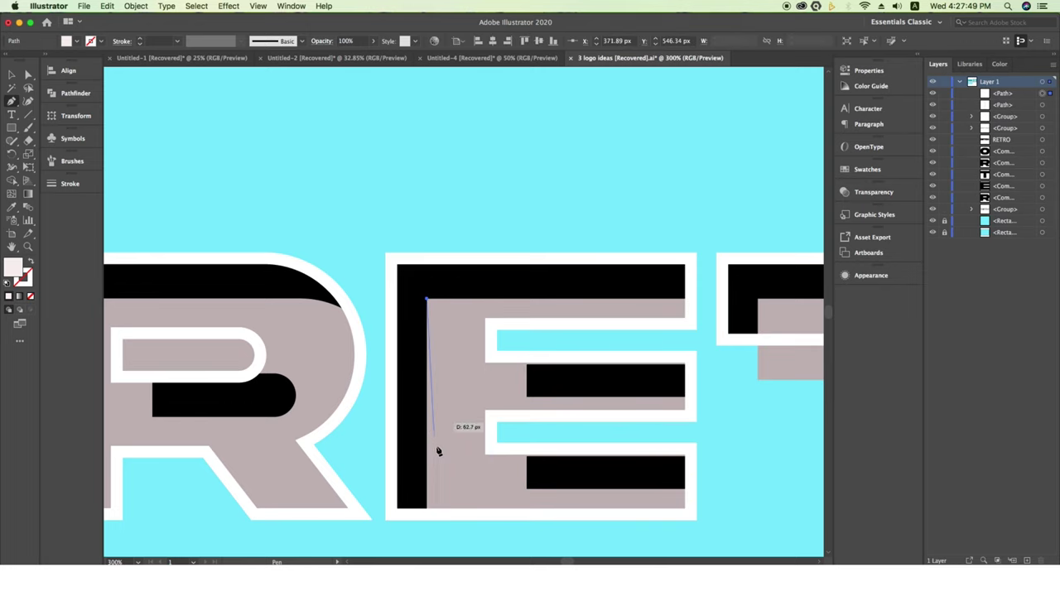
pyautogui.click(428, 508)
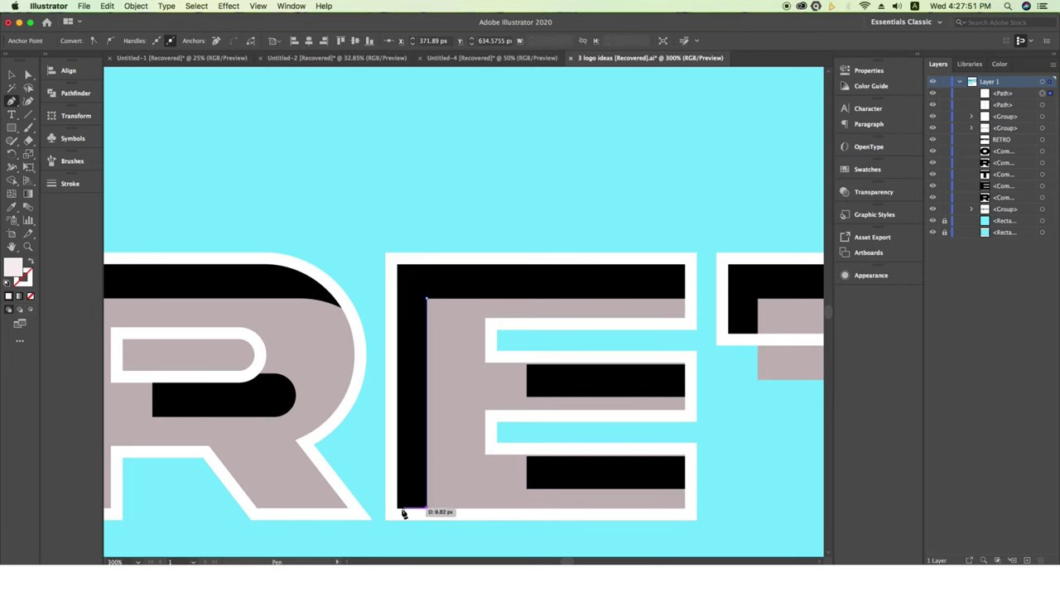
pyautogui.click(398, 507)
pyautogui.click(398, 266)
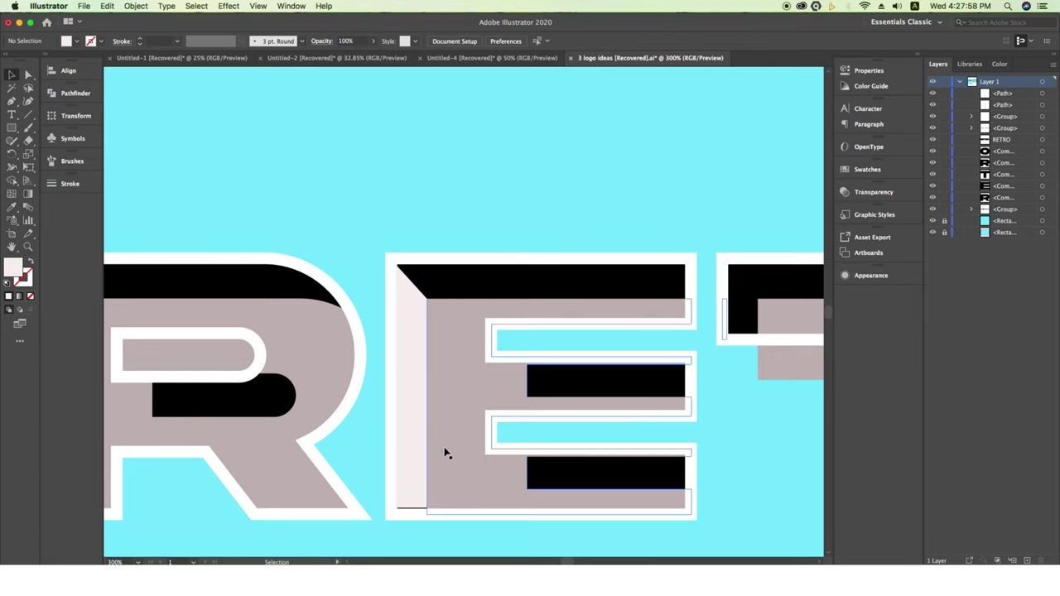
# Drag the strip's bottom edge down to line up with the mauve fill.
pyautogui.scroll(1, 415, 450)
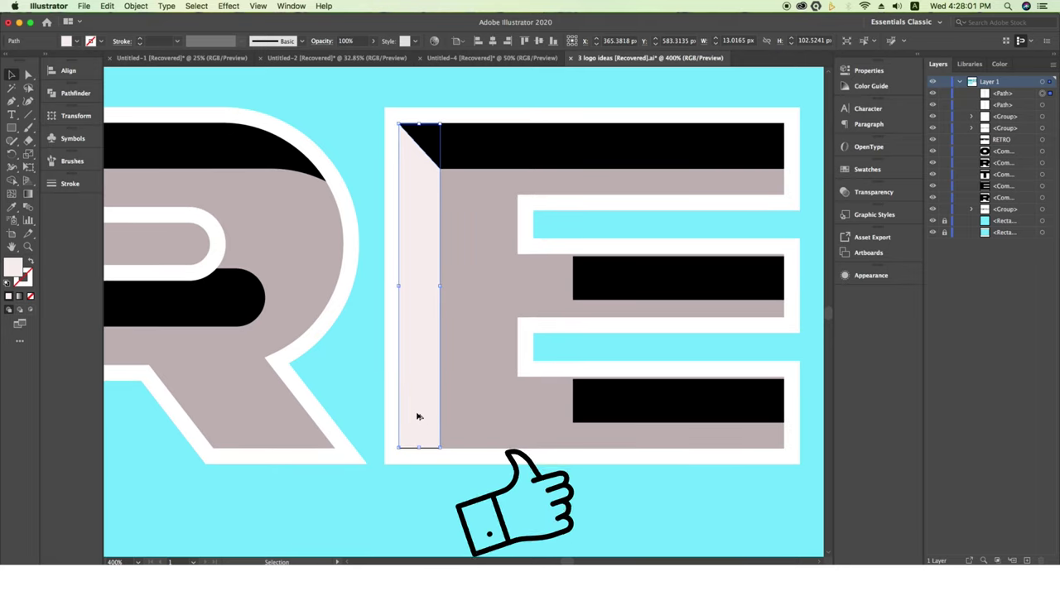
pyautogui.scroll(3, 416, 416)
pyautogui.scroll(-1, 447, 464)
pyautogui.moveTo(420, 441); pyautogui.dragTo(418, 443)
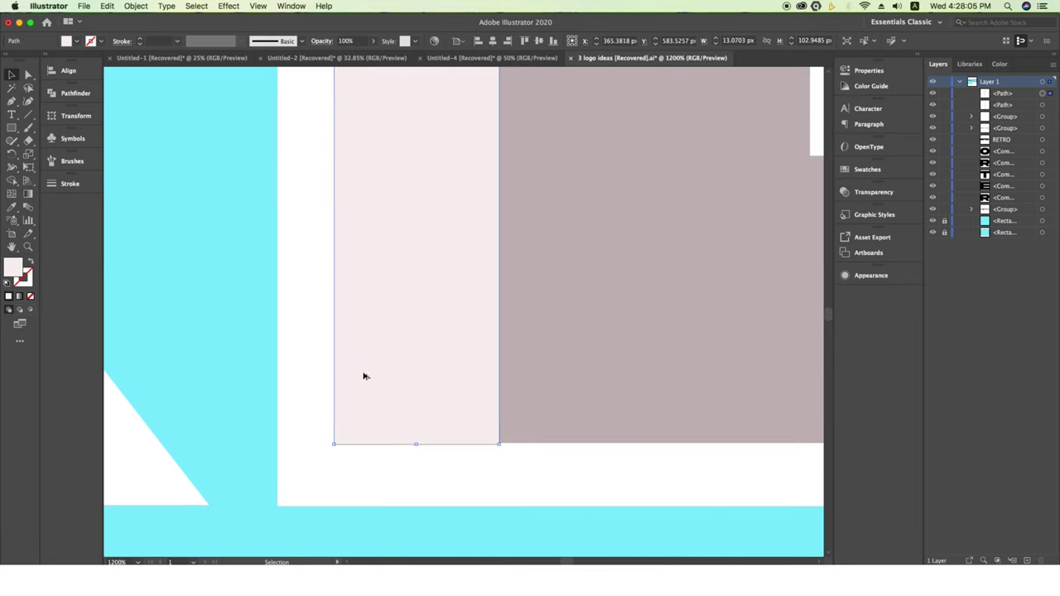
pyautogui.scroll(-2, 362, 377)
pyautogui.scroll(-2, 367, 376)
pyautogui.hscroll(1, 457, 373)
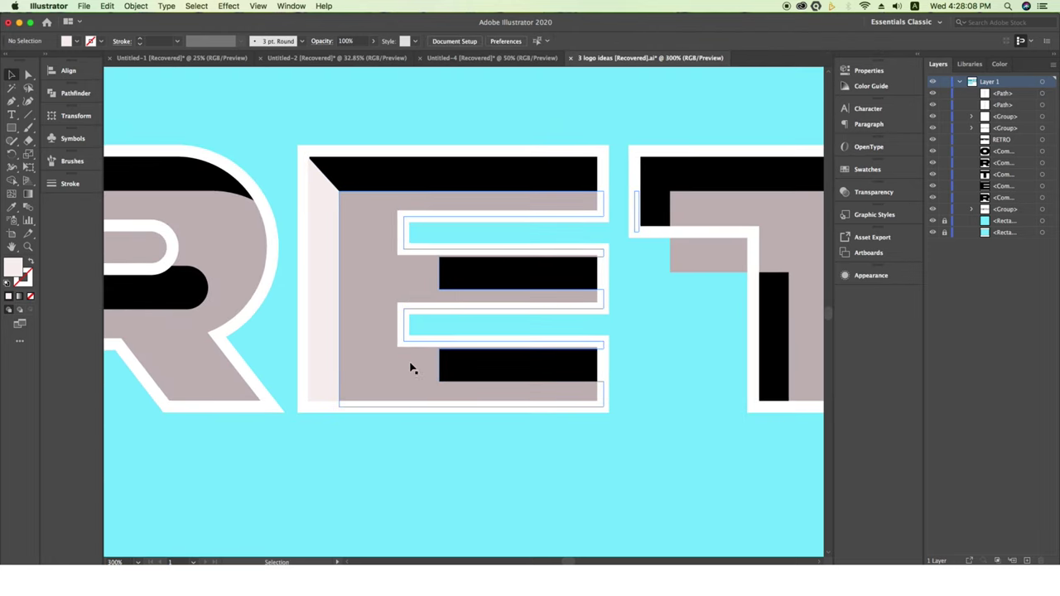
pyautogui.scroll(-2, 426, 364)
pyautogui.scroll(-1, 426, 365)
pyautogui.hscroll(1, 431, 362)
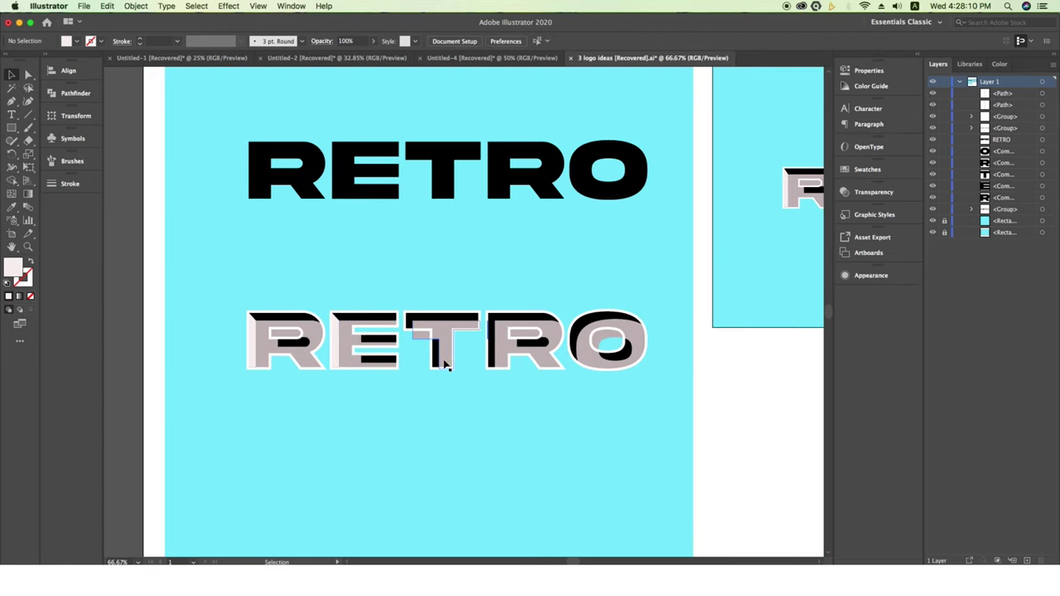
pyautogui.scroll(2, 380, 374)
pyautogui.hscroll(-1, 378, 362)
pyautogui.hscroll(-1, 422, 414)
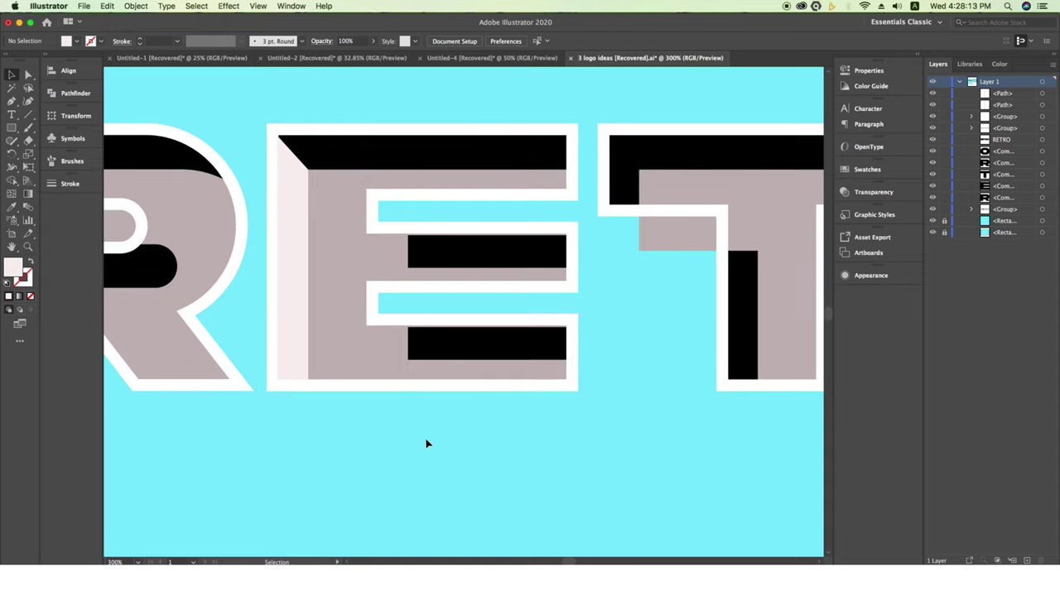
pyautogui.scroll(1, 414, 360)
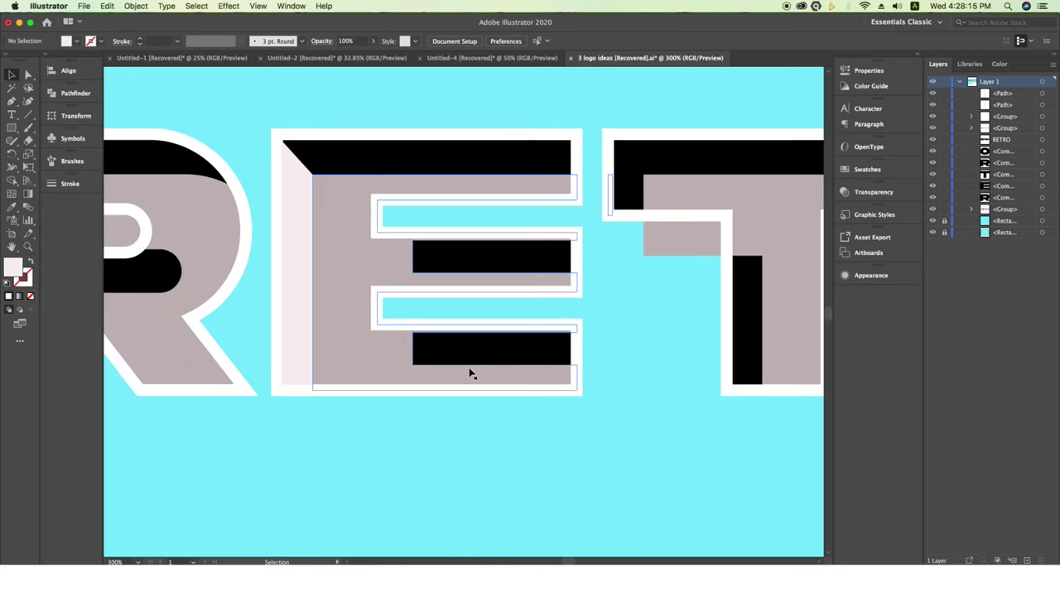
pyautogui.scroll(2, 447, 371)
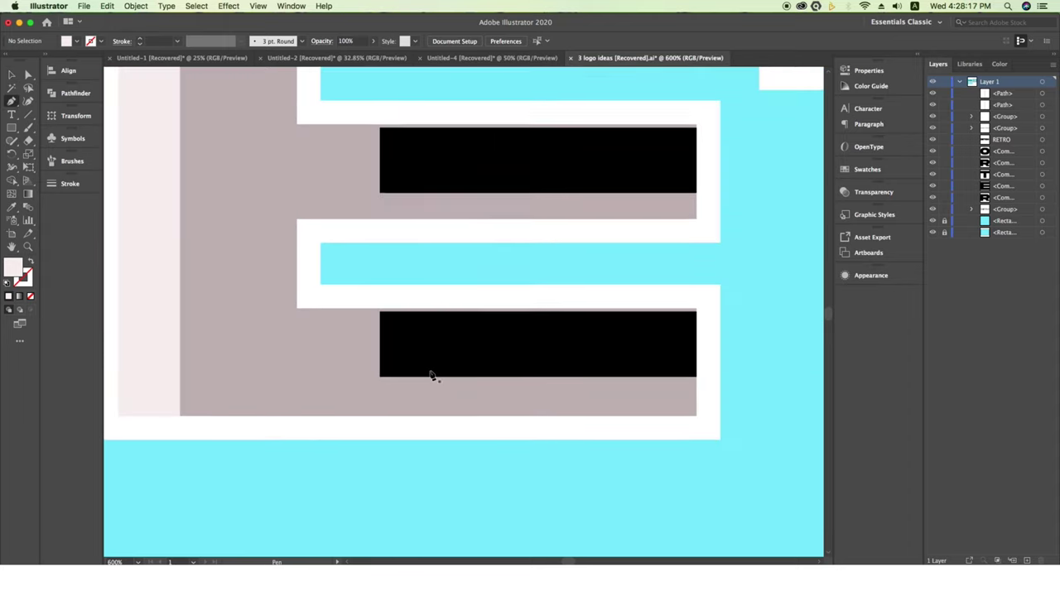
# Pen-draw a pale pink bevel highlight with a diagonal corner over the E's lower bar.
pyautogui.press('p')
pyautogui.click(286, 324)
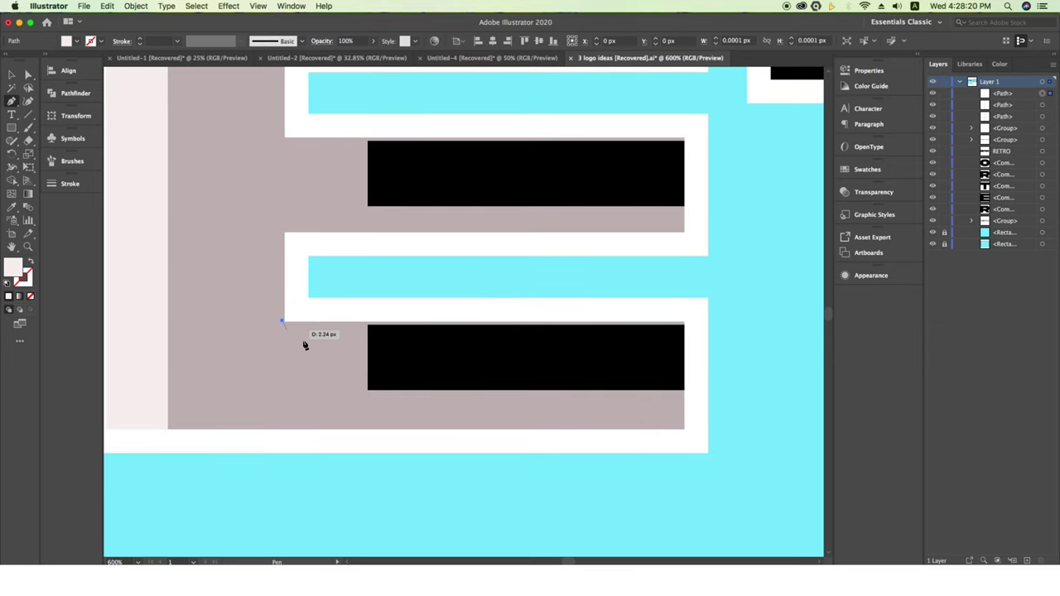
pyautogui.click(368, 390)
pyautogui.click(686, 390)
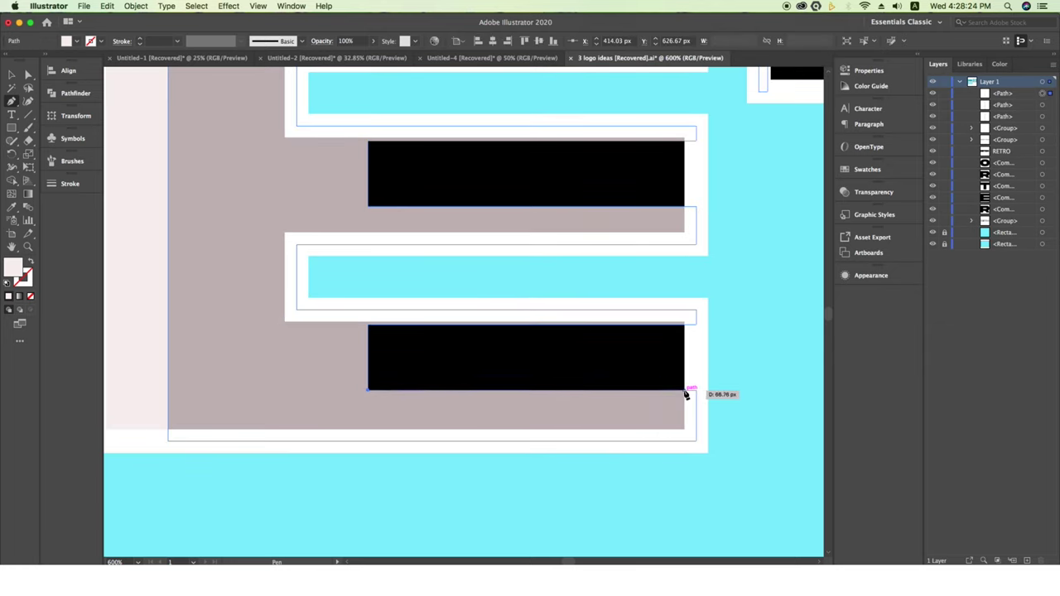
pyautogui.click(686, 324)
pyautogui.click(286, 324)
pyautogui.click(369, 390)
pyautogui.scroll(-2, 369, 392)
# Place a copy of the highlight on the E's middle bar and resize it to fit.
pyautogui.press('v')
pyautogui.moveTo(433, 381); pyautogui.dragTo(433, 296)
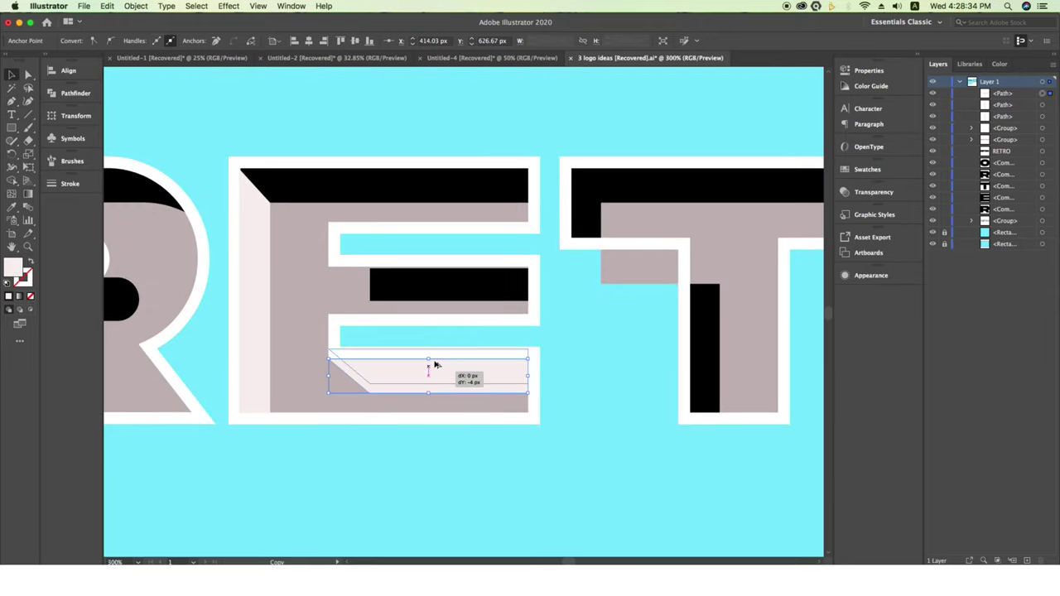
pyautogui.scroll(3, 434, 296)
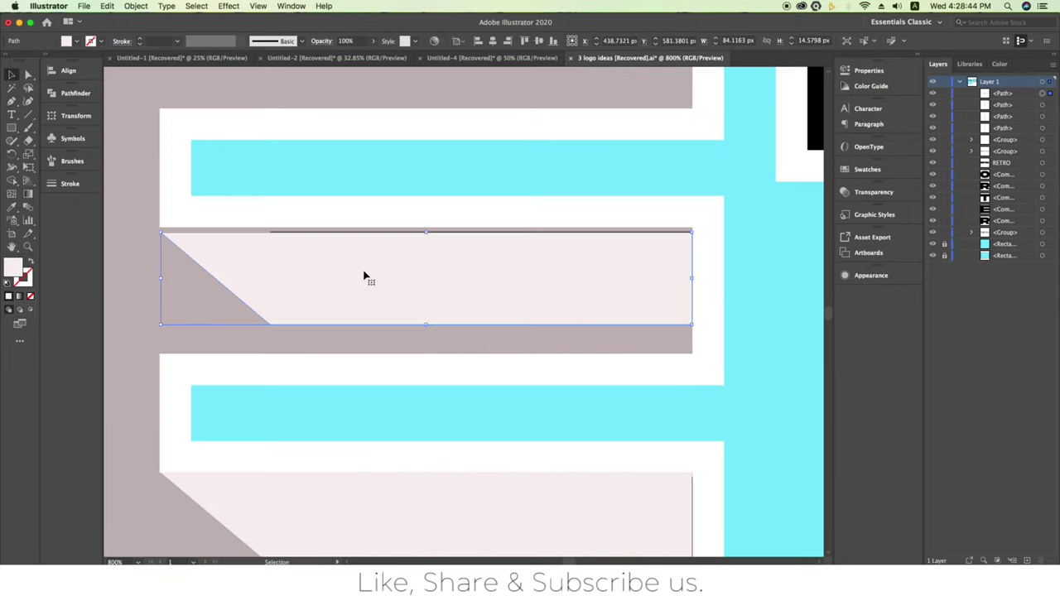
pyautogui.press('super+plus')
pyautogui.moveTo(573, 253); pyautogui.dragTo(572, 249)
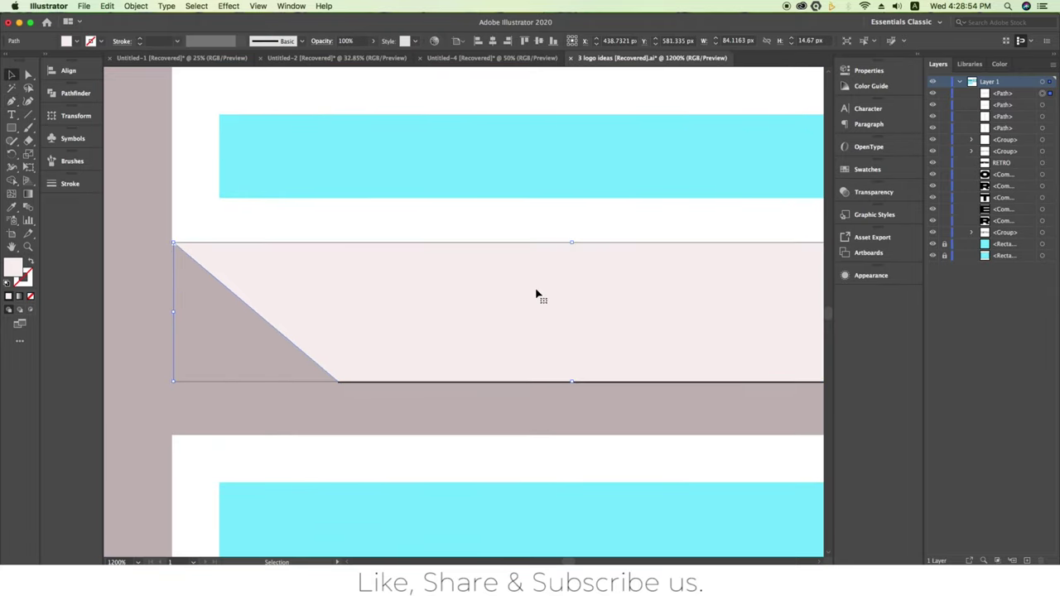
pyautogui.hscroll(5, 535, 293)
# Pen-draw a four-corner bevel highlight under the T's arm.
pyautogui.press('super+minus')
pyautogui.press('super+minus')
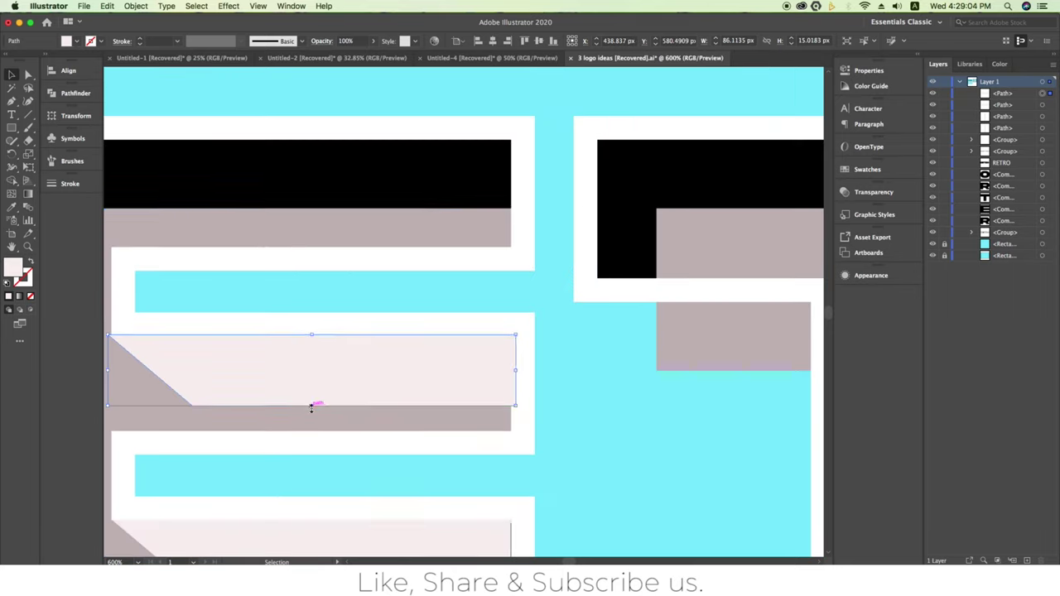
pyautogui.press('super+minus')
pyautogui.press('super+minus')
pyautogui.press('super+minus')
pyautogui.press('super+minus')
pyautogui.press('super+minus')
pyautogui.press('super+plus')
pyautogui.press('super+plus')
pyautogui.press('super+plus')
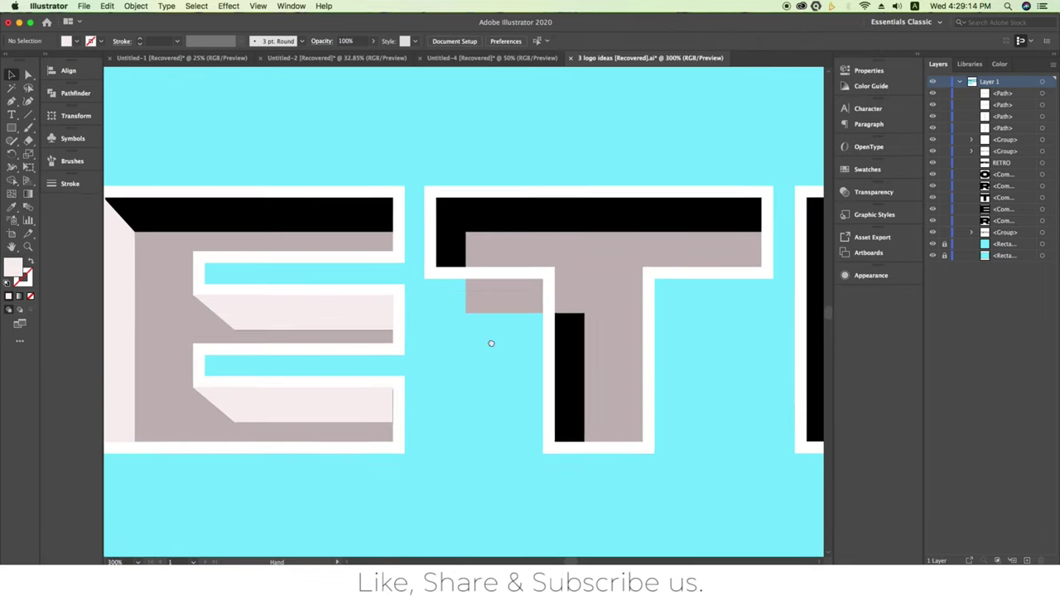
pyautogui.scroll(2, 461, 391)
pyautogui.press('super+plus')
pyautogui.press('super+plus')
pyautogui.press('p')
pyautogui.click(413, 396)
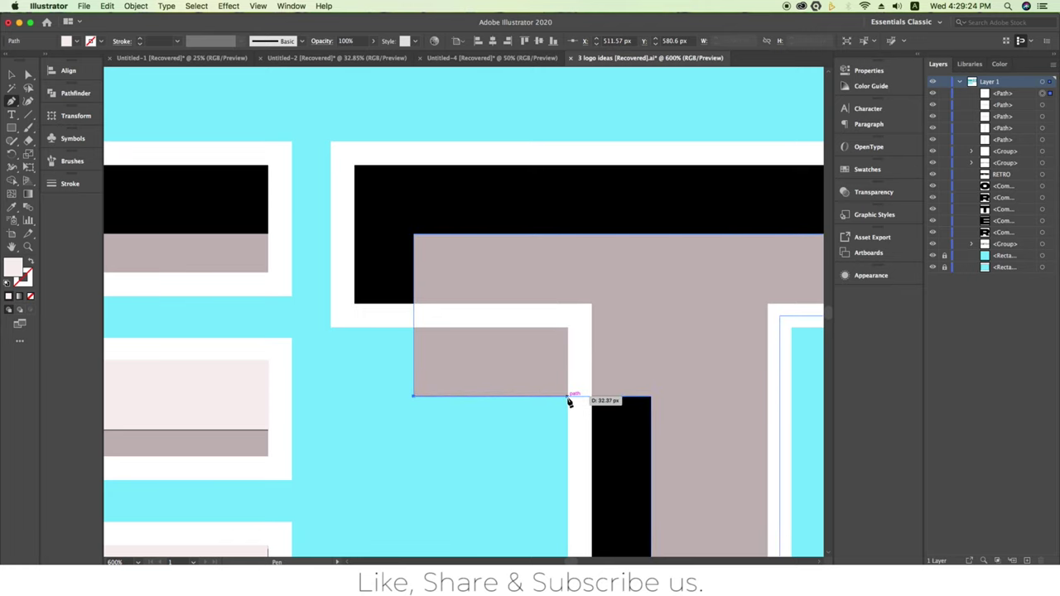
pyautogui.click(568, 396)
pyautogui.click(568, 328)
pyautogui.click(330, 327)
pyautogui.click(412, 397)
pyautogui.scroll(-5, 480, 237)
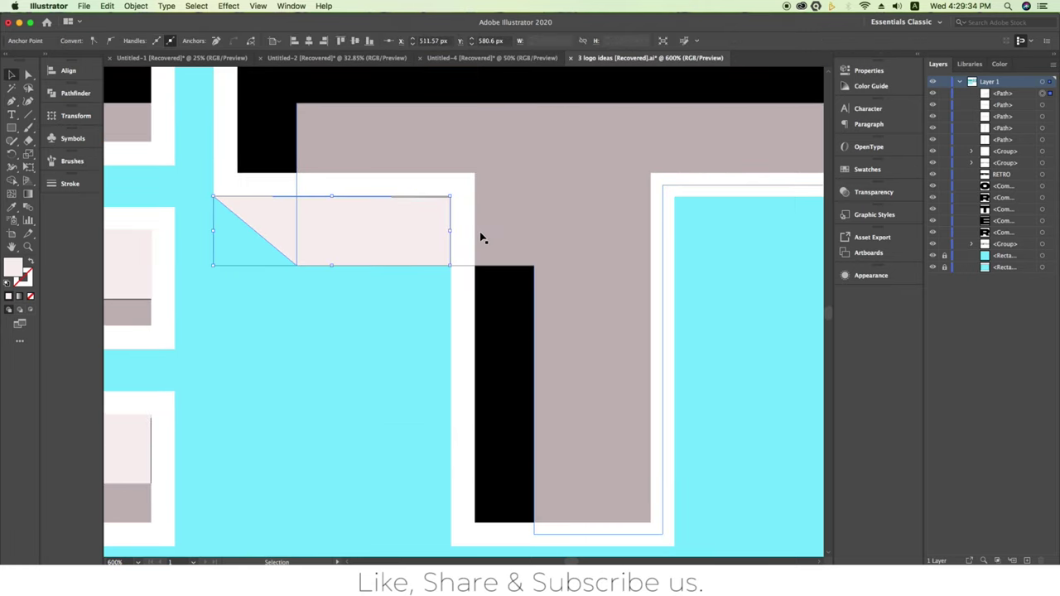
# Pen-draw a bevel highlight along the T's stem, then deselect it.
pyautogui.click(533, 522)
pyautogui.click(534, 265)
pyautogui.click(473, 174)
pyautogui.click(474, 522)
pyautogui.click(533, 522)
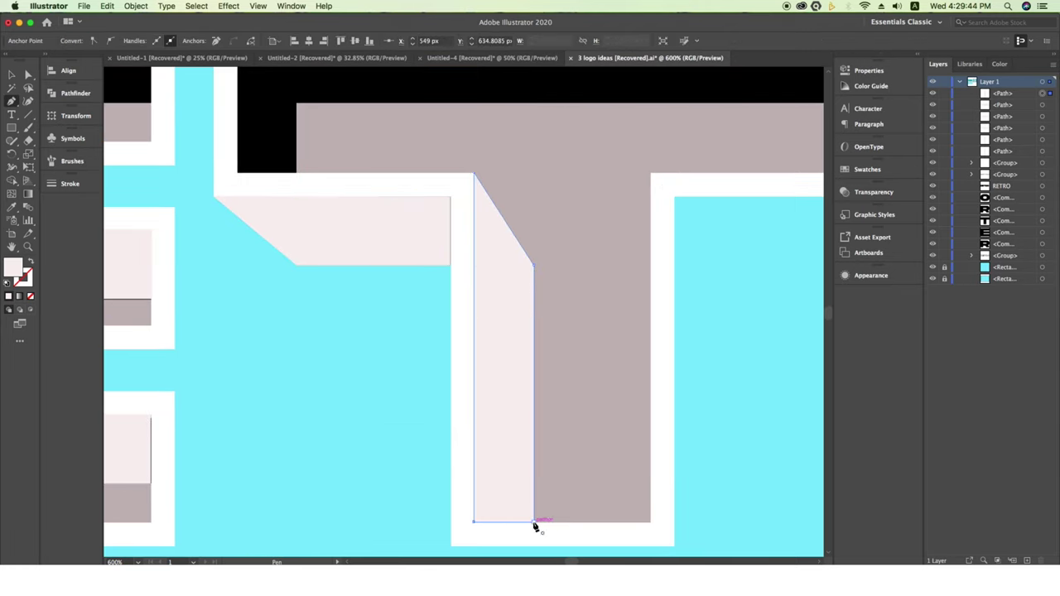
pyautogui.press('v')
pyautogui.press('super+minus')
pyautogui.press('super+minus')
# Pen-draw a highlight over the second R's stem and zoom in on its top corner.
pyautogui.press('super+plus')
pyautogui.press('p')
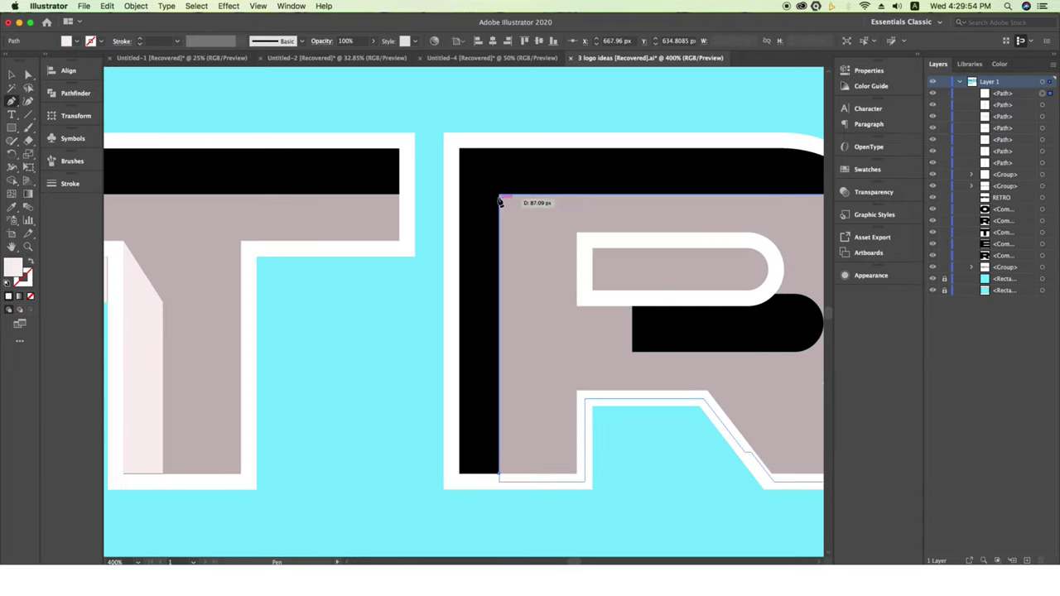
pyautogui.click(461, 149)
pyautogui.click(499, 194)
pyautogui.click(498, 472)
pyautogui.click(461, 478)
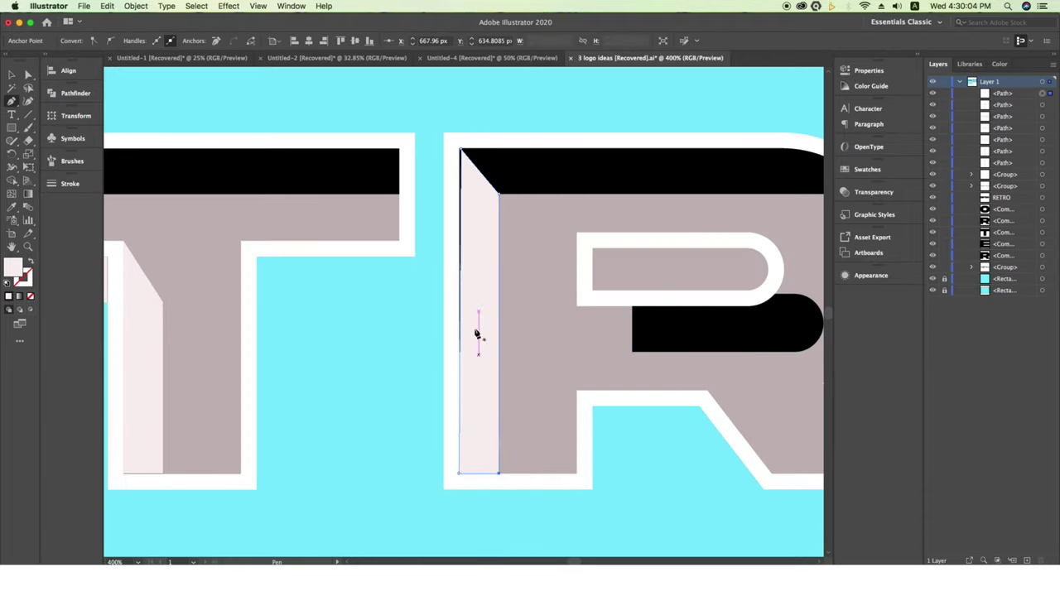
pyautogui.press('super+plus')
pyautogui.press('super+plus')
pyautogui.press('super+plus')
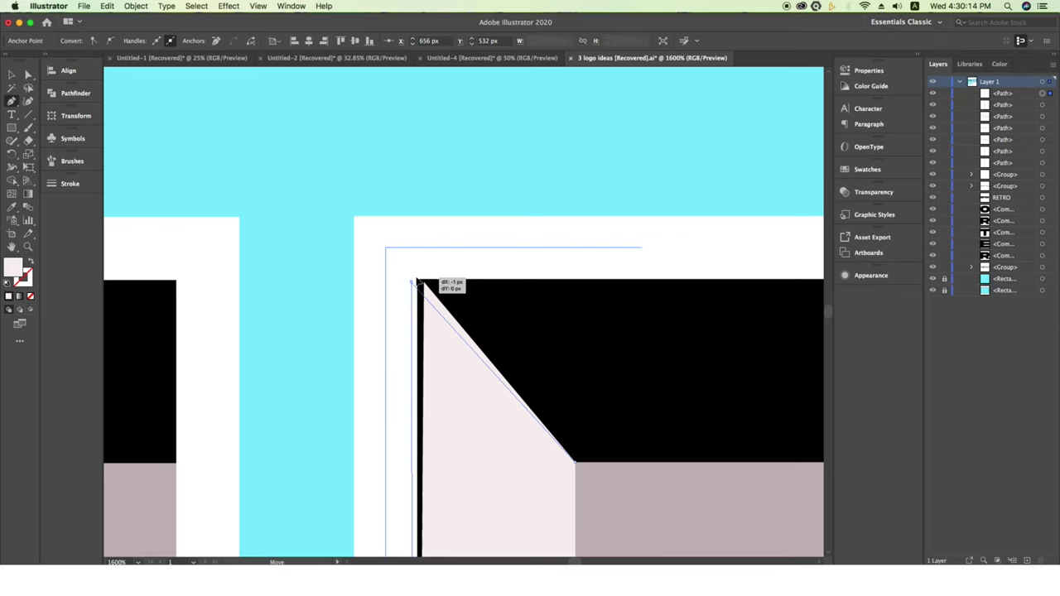
pyautogui.moveTo(384, 247); pyautogui.dragTo(476, 323)
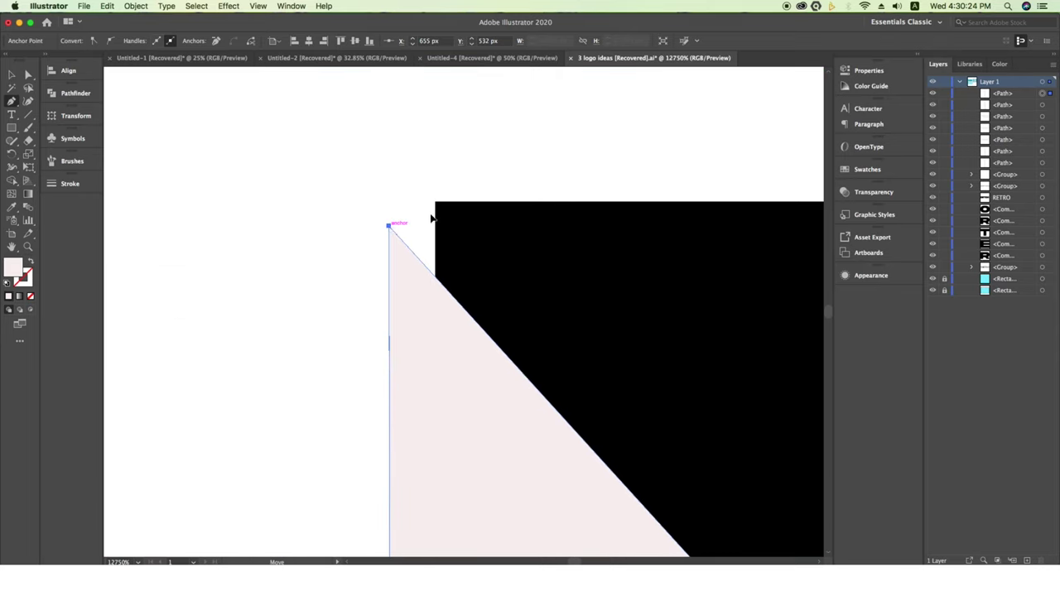
# Check the R highlight's top corner, then undo the faulty R highlight path.
pyautogui.press('super+minus')
pyautogui.press('super+minus')
pyautogui.press('super+minus')
pyautogui.press('super+plus')
pyautogui.press('super+plus')
pyautogui.press('super+plus')
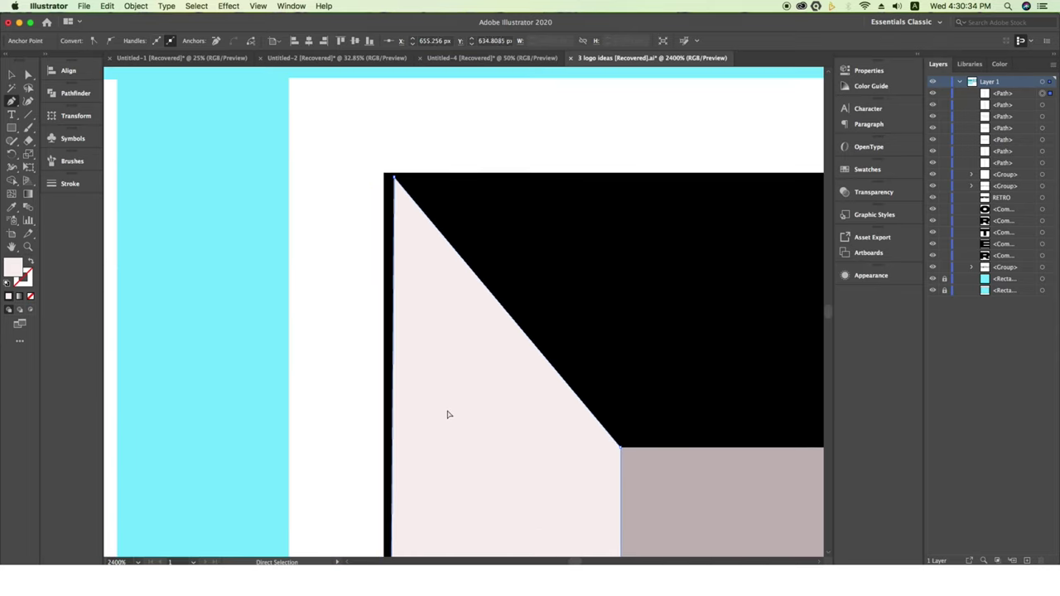
pyautogui.press('super+minus')
pyautogui.press('super+minus')
pyautogui.click(232, 371)
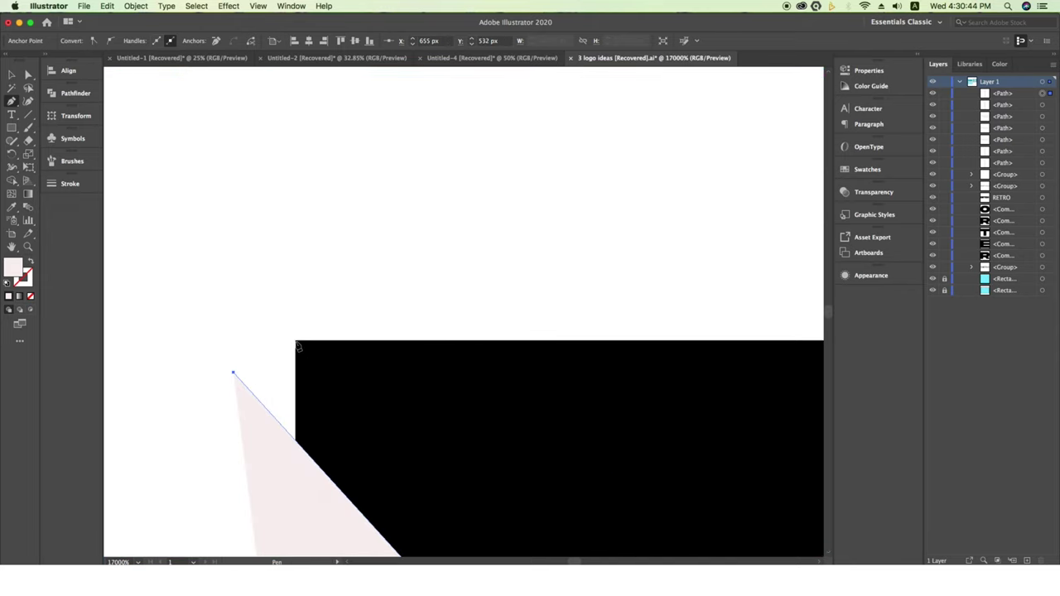
pyautogui.press('super+minus')
pyautogui.press('super+minus')
pyautogui.press('super+minus')
pyautogui.press('super+z')
pyautogui.press('super+plus')
pyautogui.press('super+plus')
# Redraw the R stem highlight from the stem's bottom corners up to the black bar's corner.
pyautogui.click(395, 480)
pyautogui.click(473, 480)
pyautogui.scroll(10, 409, 327)
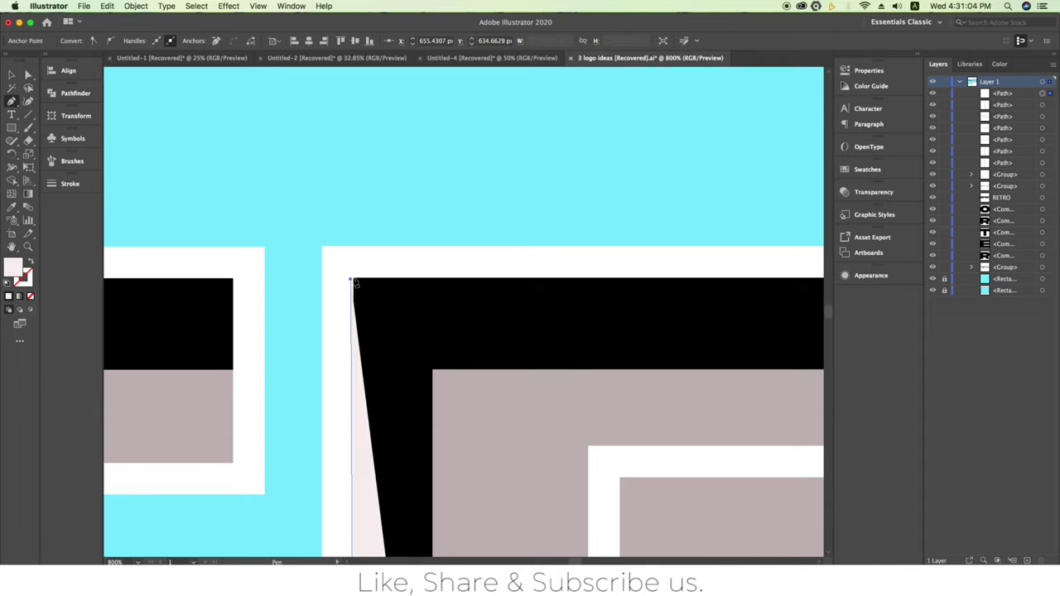
pyautogui.click(432, 370)
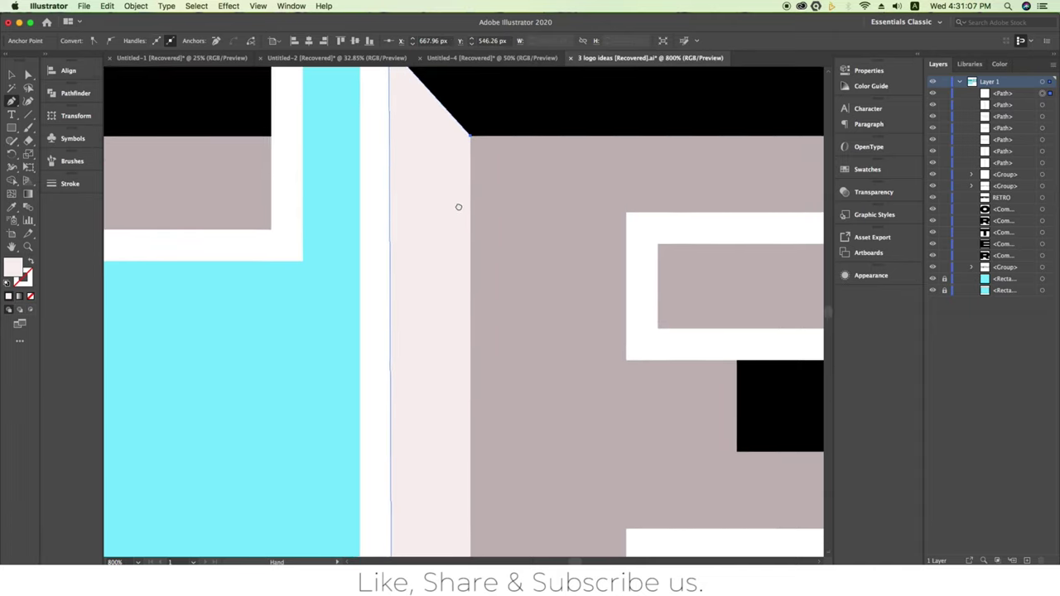
pyautogui.moveTo(415, 457); pyautogui.dragTo(488, 150)
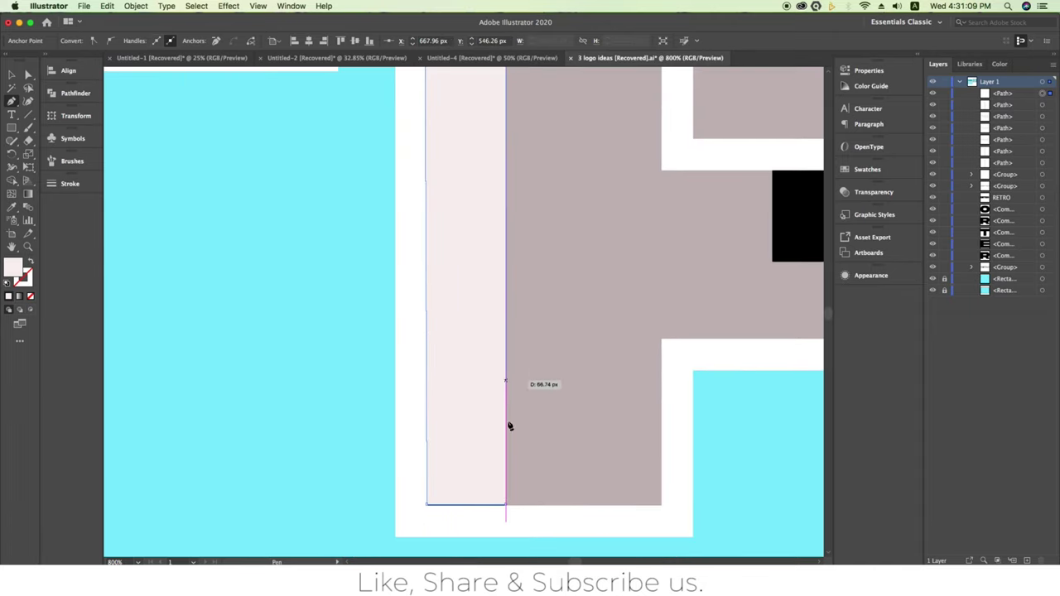
pyautogui.press('super+0')
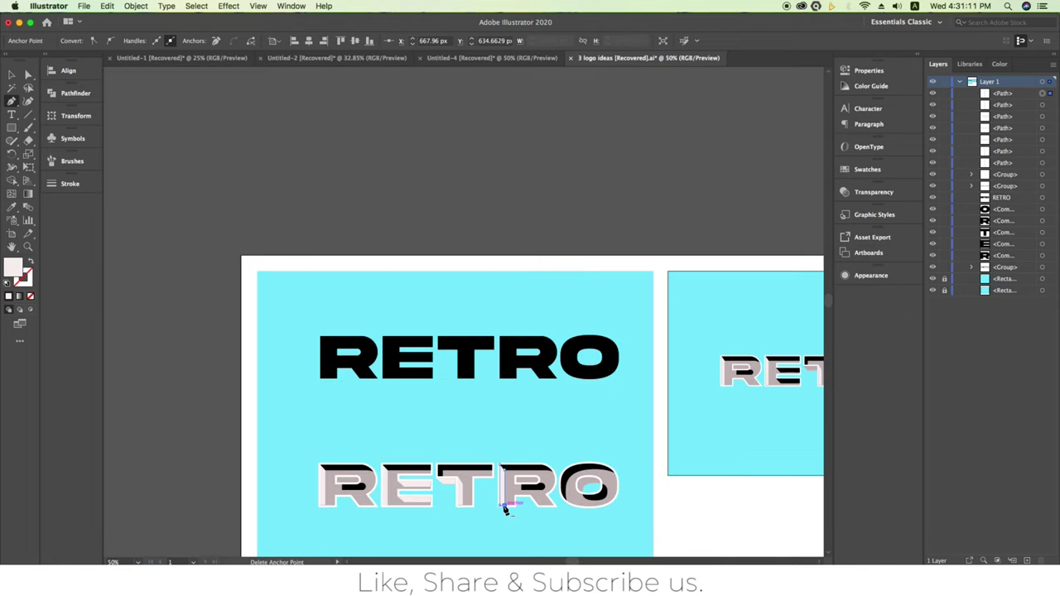
# Clear the R's anchor selection and frame both RETRO artboards.
pyautogui.moveTo(492, 512); pyautogui.dragTo(407, 448)
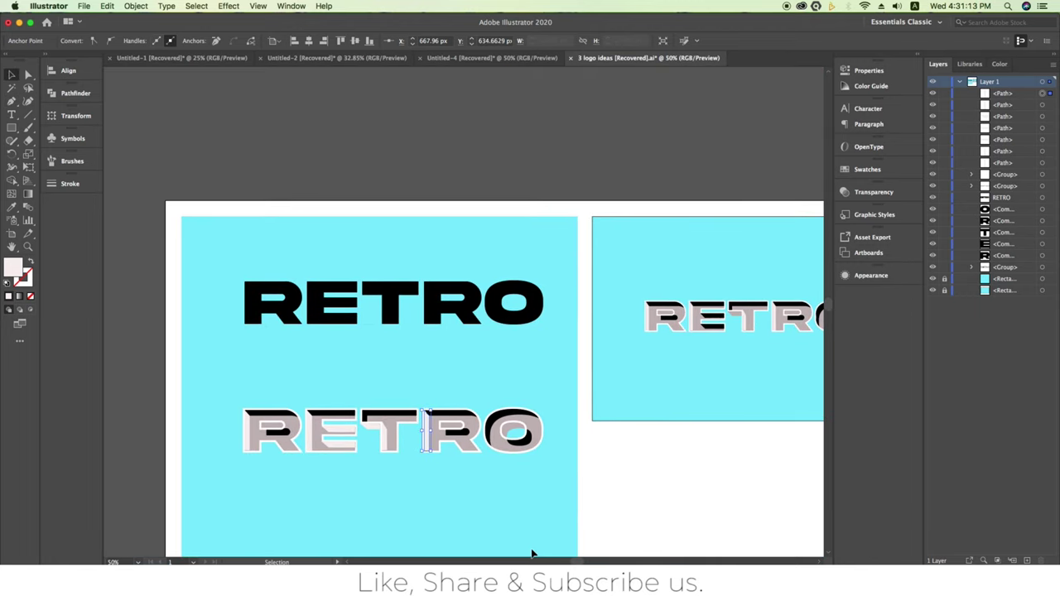
pyautogui.click(490, 502)
pyautogui.press('super+equal')
pyautogui.press('super+equal')
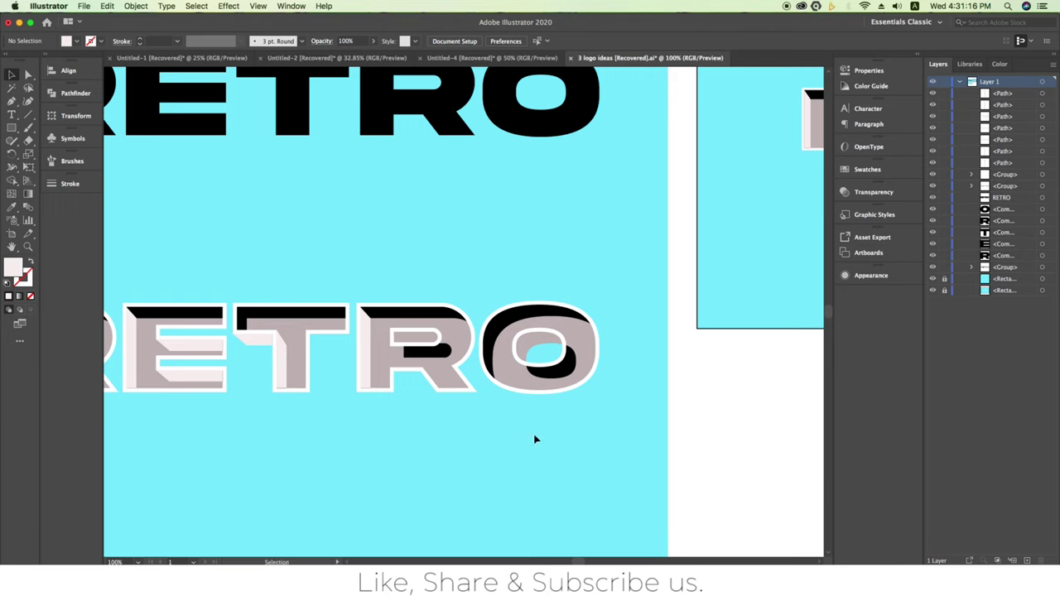
pyautogui.press('super+minus')
pyautogui.press('super+minus')
pyautogui.press('super+minus')
pyautogui.hscroll(-3, 401, 423)
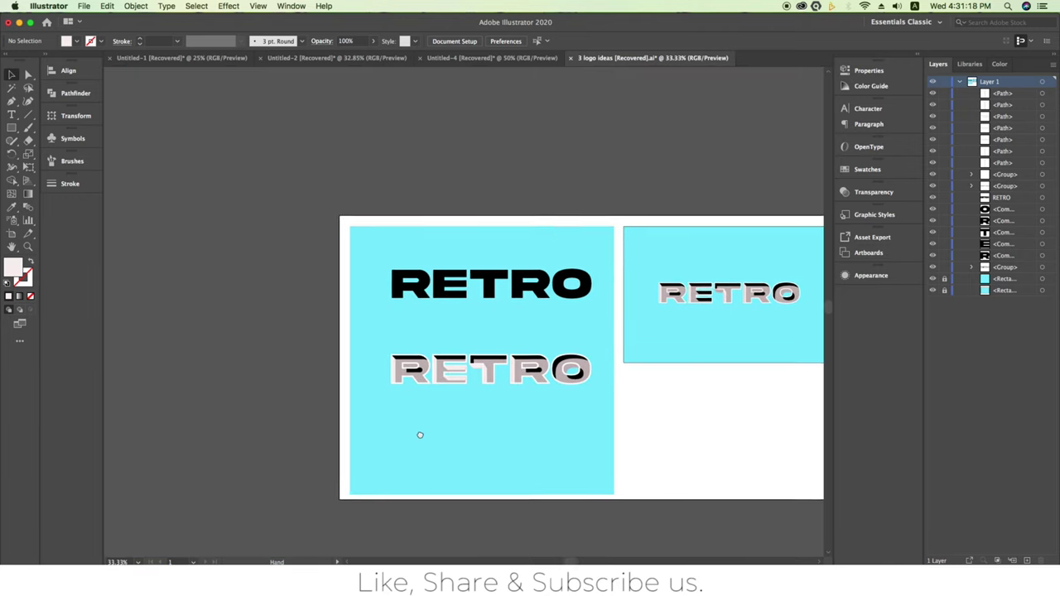
pyautogui.press('super+equal')
pyautogui.press('super+equal')
pyautogui.moveTo(578, 428); pyautogui.dragTo(400, 450)
pyautogui.press('super+minus')
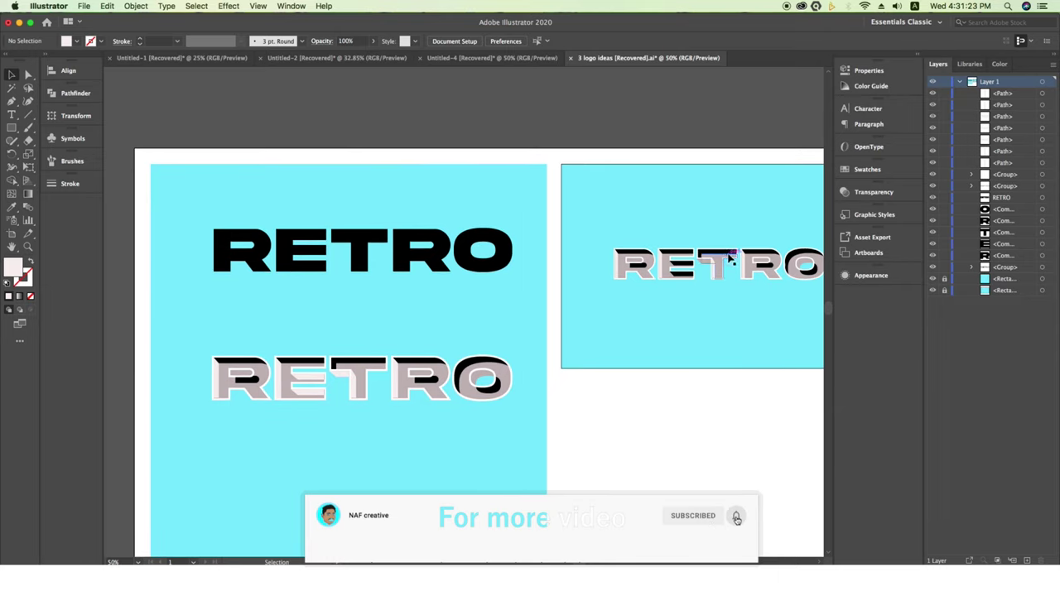
pyautogui.scroll(2, 303, 403)
pyautogui.scroll(1, 303, 403)
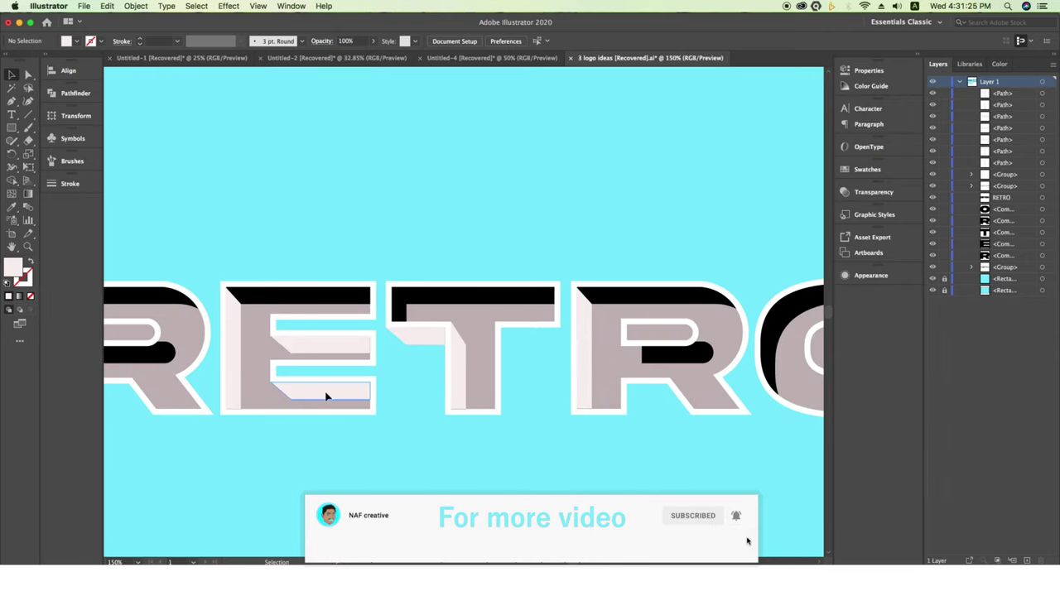
# Recolour the E's middle and bottom bevel bars black with the Eyedropper.
pyautogui.click(327, 395)
pyautogui.click(331, 353)
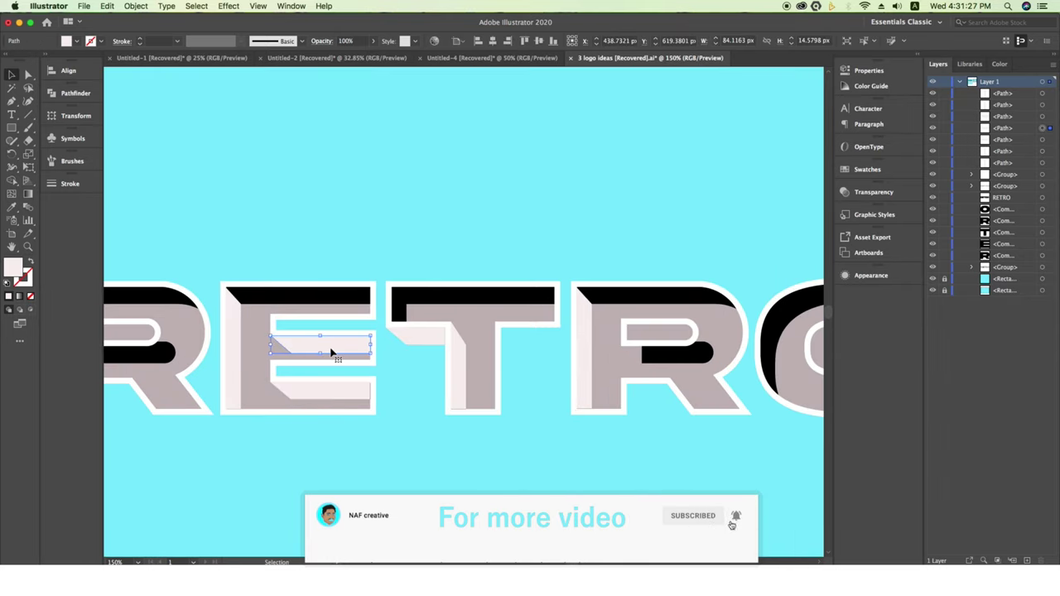
pyautogui.keyDown('shift'); pyautogui.click(340, 396); pyautogui.keyUp('shift')
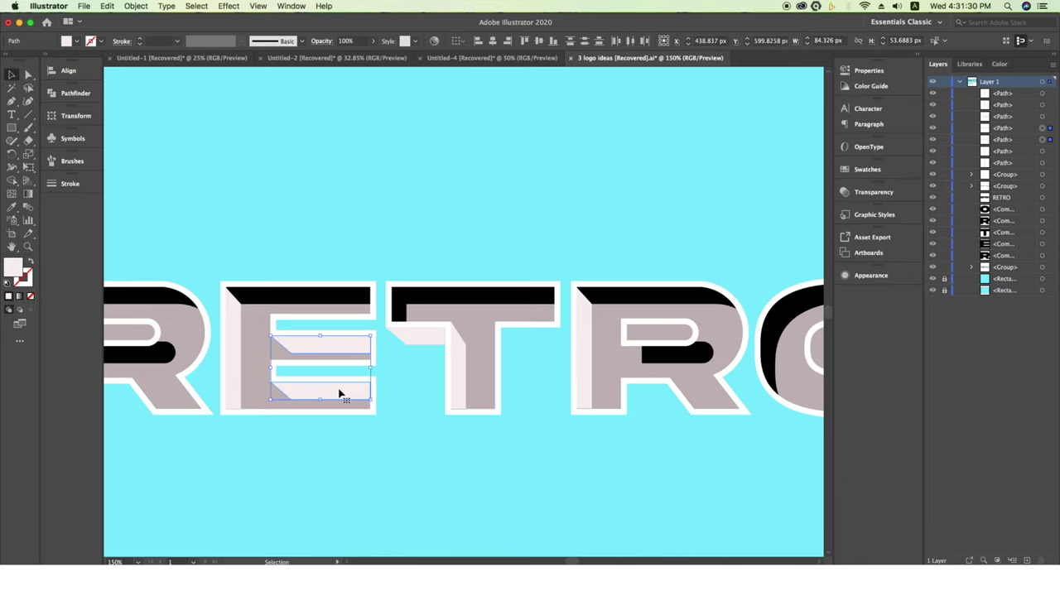
pyautogui.press('i')
pyautogui.click(329, 298)
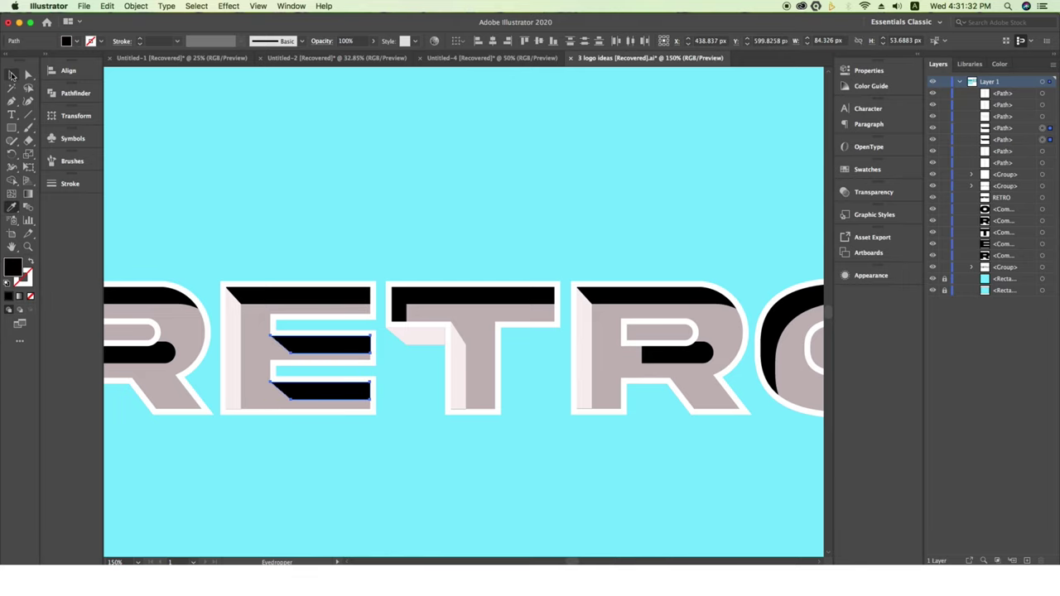
pyautogui.click(447, 428)
# Fill the T's side face with black and deselect it.
pyautogui.press('super+minus')
pyautogui.moveTo(388, 457); pyautogui.dragTo(407, 458)
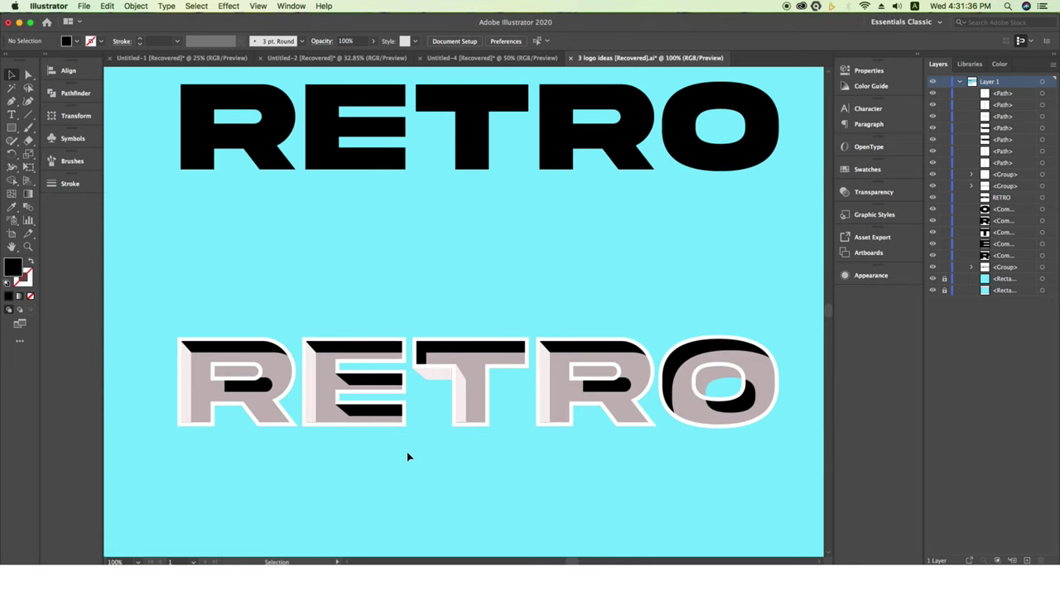
pyautogui.click(464, 407)
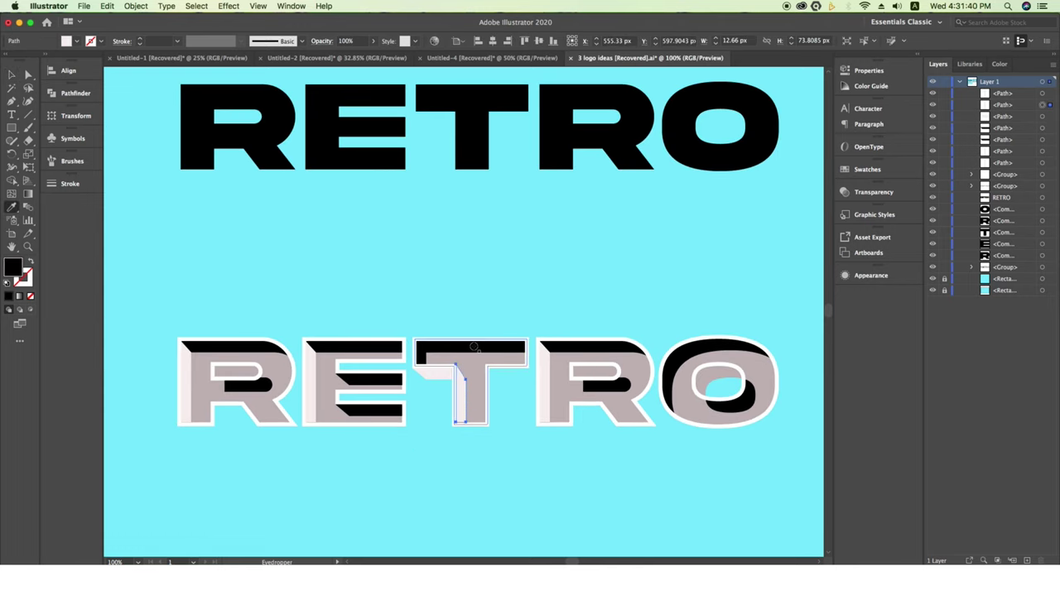
pyautogui.click(10, 75)
pyautogui.click(423, 326)
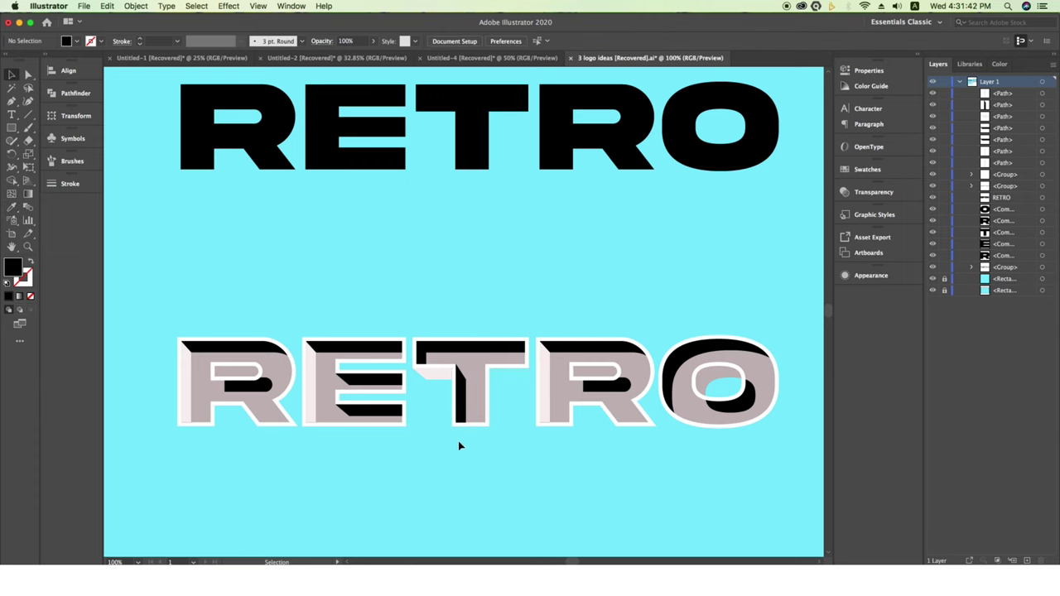
pyautogui.scroll(-1, 459, 446)
pyautogui.moveTo(407, 455); pyautogui.dragTo(428, 440)
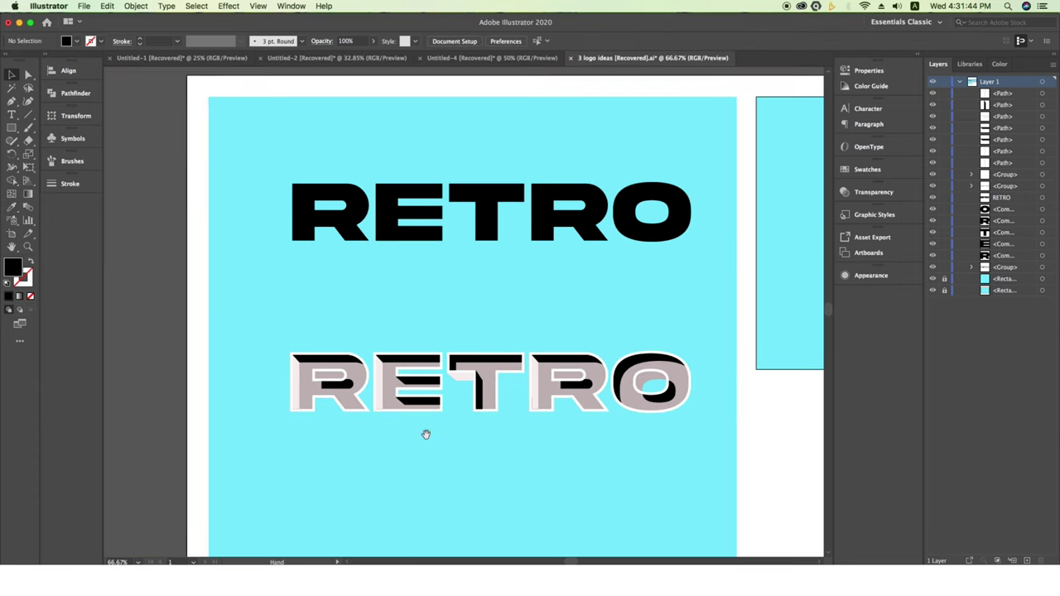
# Move the black RETRO down, duplicate it offset, and blend the two copies.
pyautogui.scroll(1, 426, 440)
pyautogui.scroll(-2, 426, 437)
pyautogui.moveTo(426, 438)
pyautogui.mouseDown()
pyautogui.moveTo(422, 402)
pyautogui.moveTo(394, 389)
pyautogui.mouseUp()
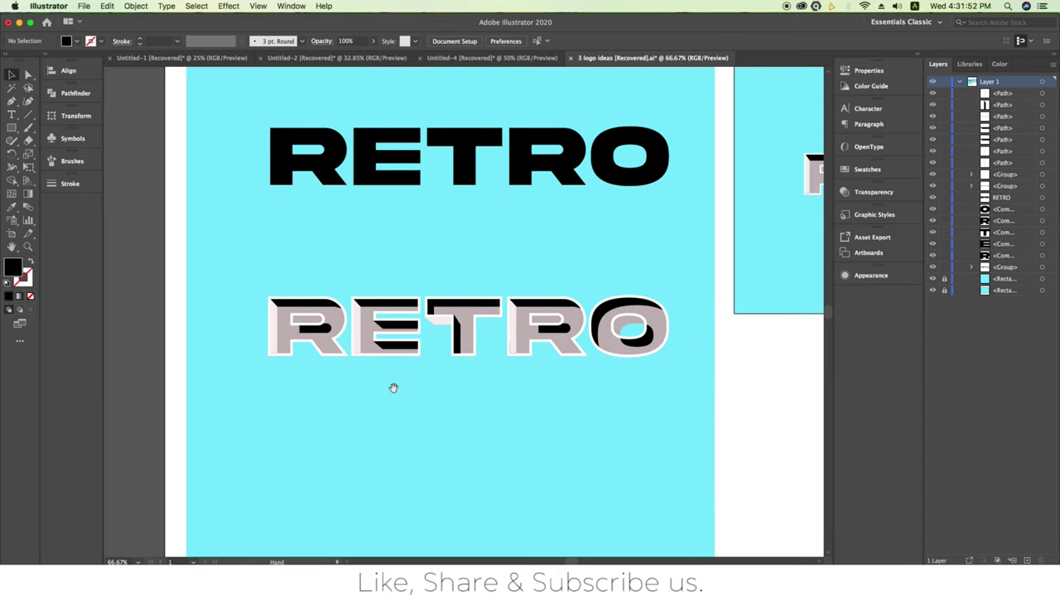
pyautogui.moveTo(382, 161)
pyautogui.mouseDown()
pyautogui.moveTo(380, 432)
pyautogui.moveTo(406, 432)
pyautogui.mouseUp()
pyautogui.keyDown('shift'); pyautogui.click(281, 432); pyautogui.keyUp('shift')
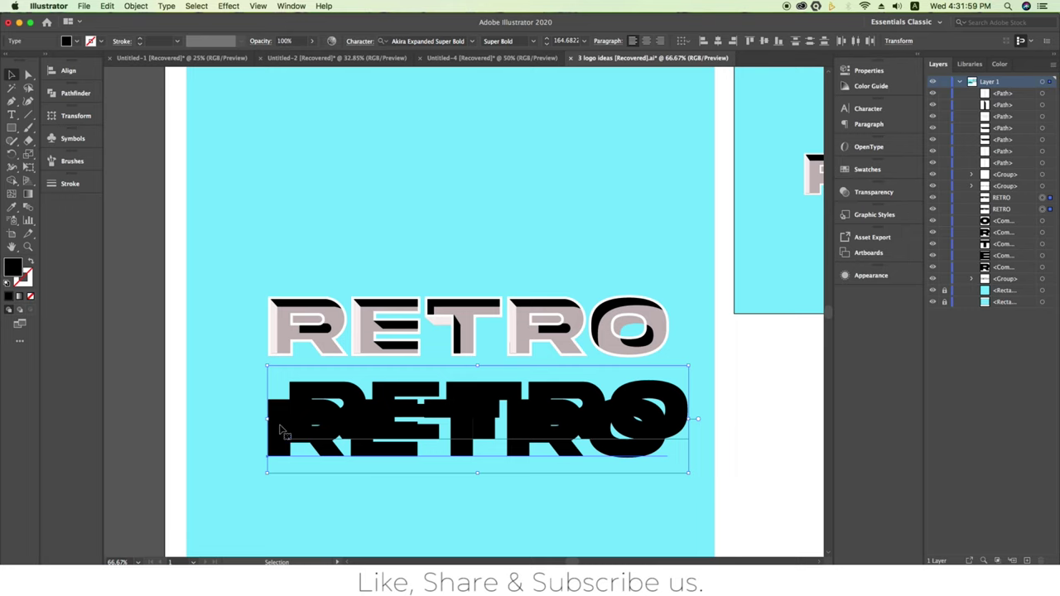
pyautogui.press('ctrl')
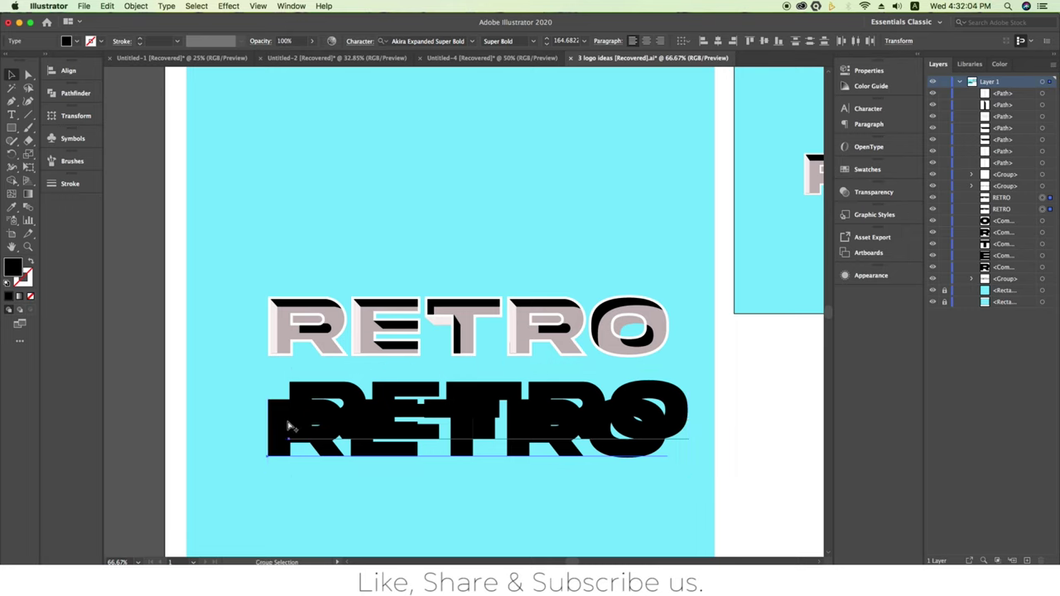
pyautogui.hotkey('ctrl', 'alt', 'b')
# Set the blend to Specified Steps 20 and move the extrusion behind the outlined RETRO.
pyautogui.click(143, 9)
pyautogui.moveTo(141, 284)
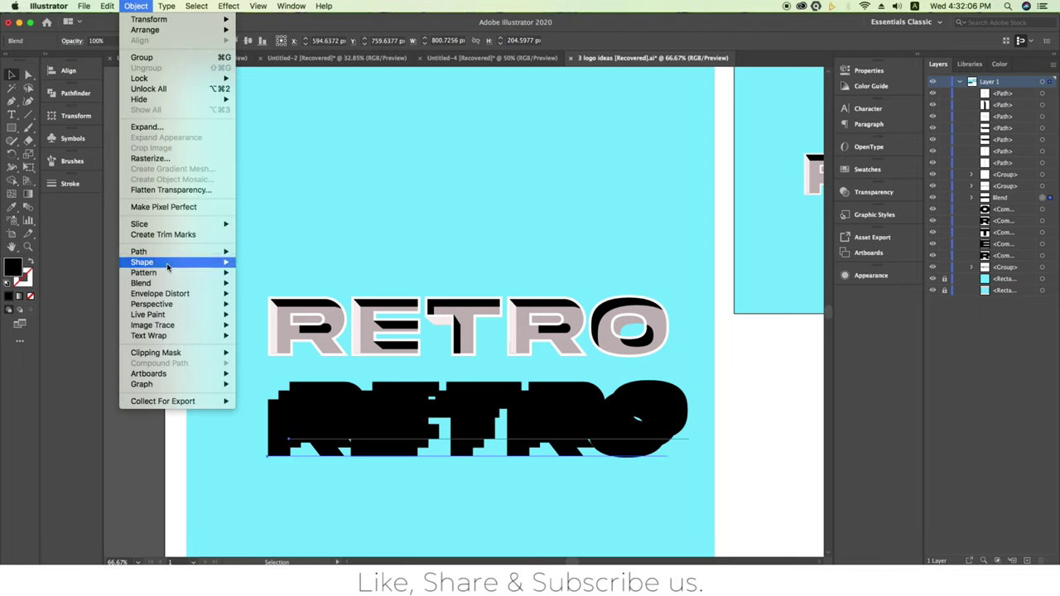
pyautogui.click(276, 311)
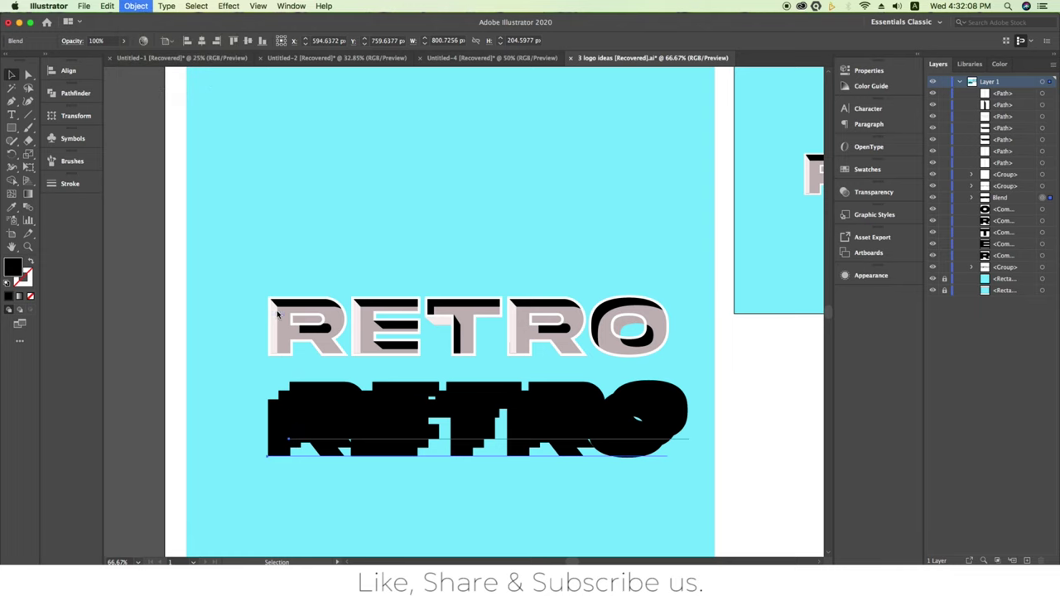
pyautogui.click(542, 265)
pyautogui.click(536, 288)
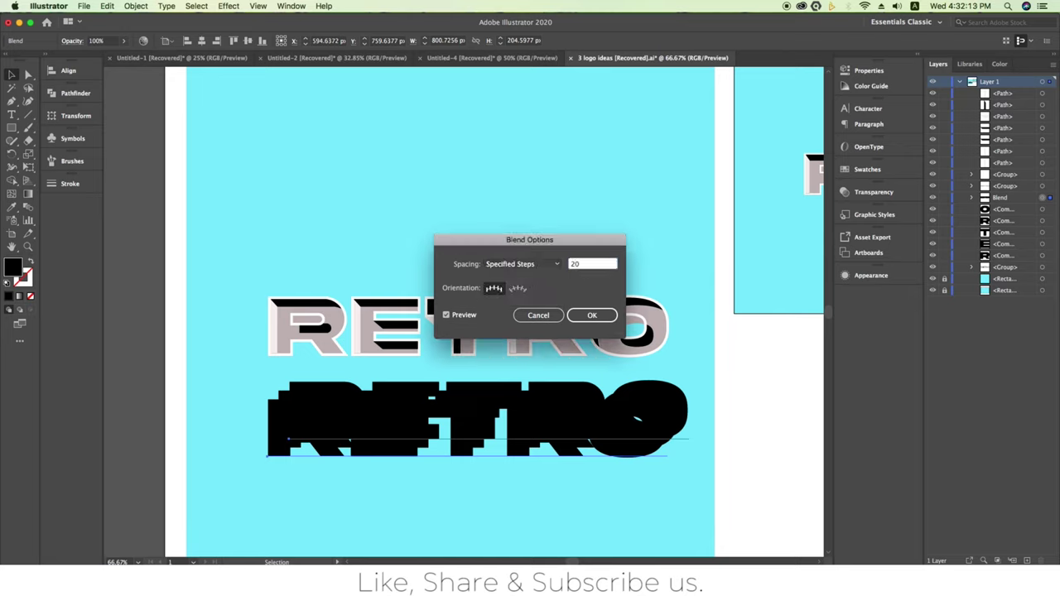
pyautogui.click(592, 316)
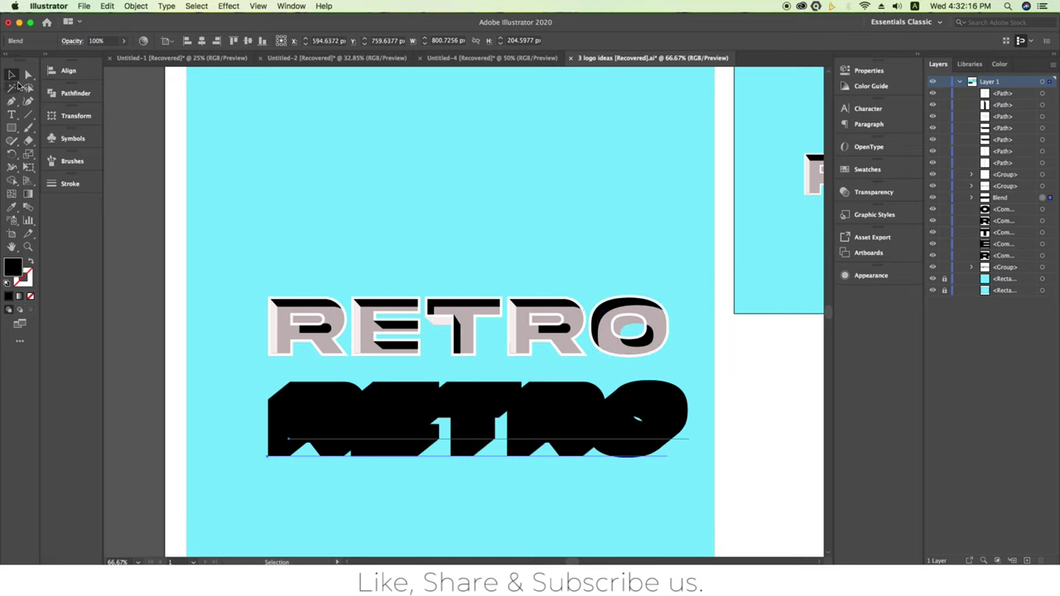
pyautogui.moveTo(433, 381); pyautogui.dragTo(431, 328)
# Deselect the logo and scroll around to inspect the finished RETRO artwork.
pyautogui.click(436, 428)
pyautogui.scroll(-1, 446, 460)
pyautogui.scroll(-1, 422, 460)
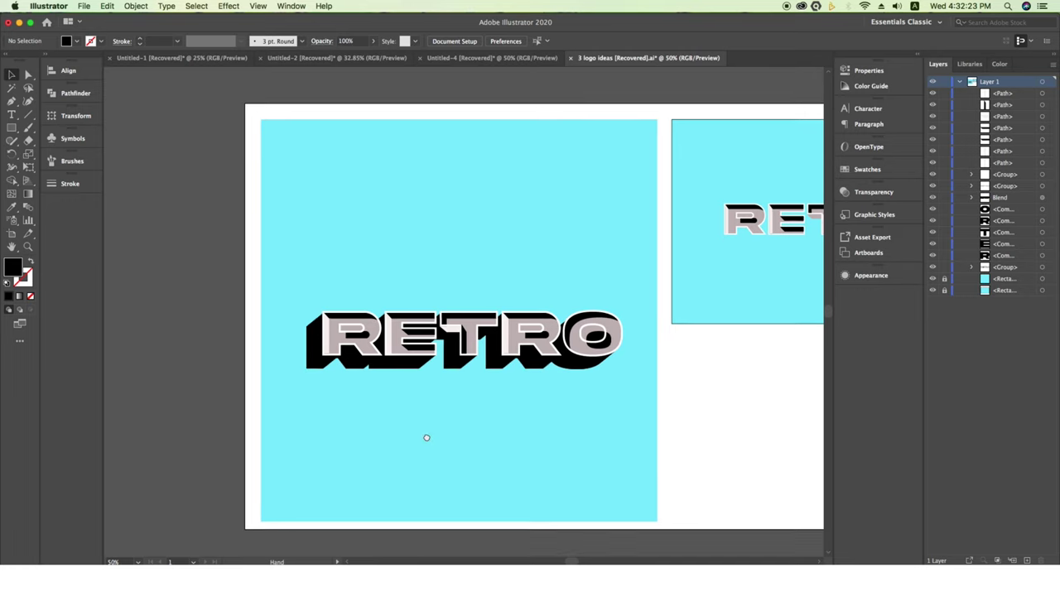
pyautogui.scroll(1, 393, 433)
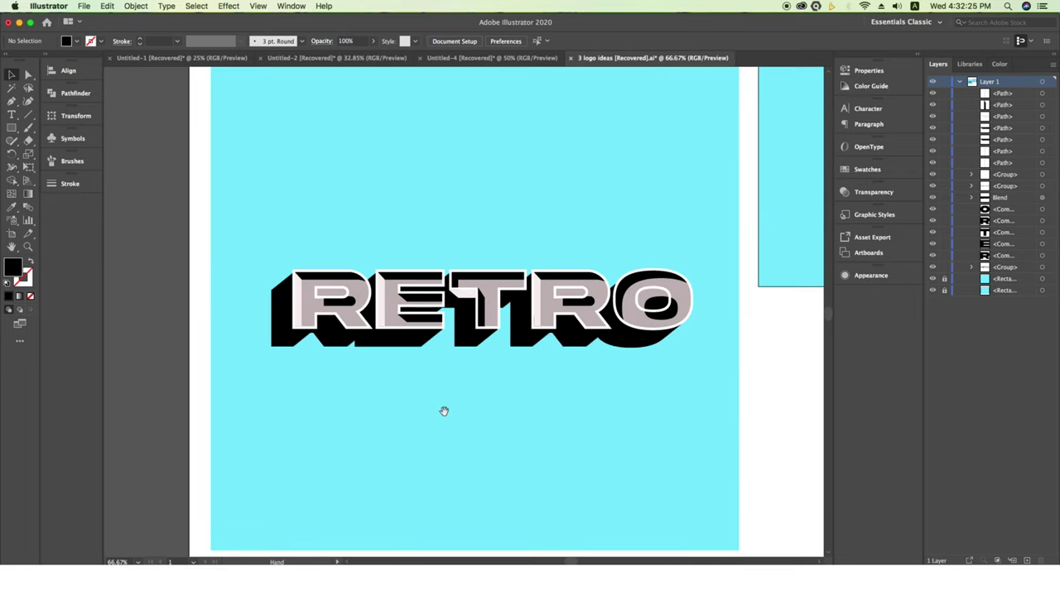
pyautogui.hscroll(1, 493, 444)
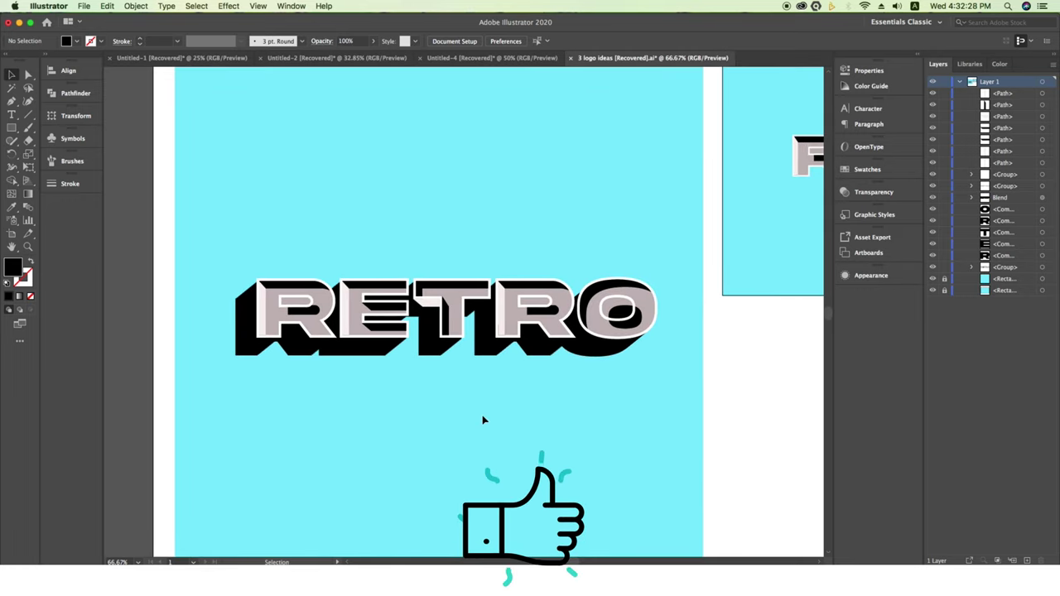
pyautogui.scroll(-1, 483, 422)
pyautogui.scroll(1, 483, 421)
pyautogui.hscroll(5, 326, 433)
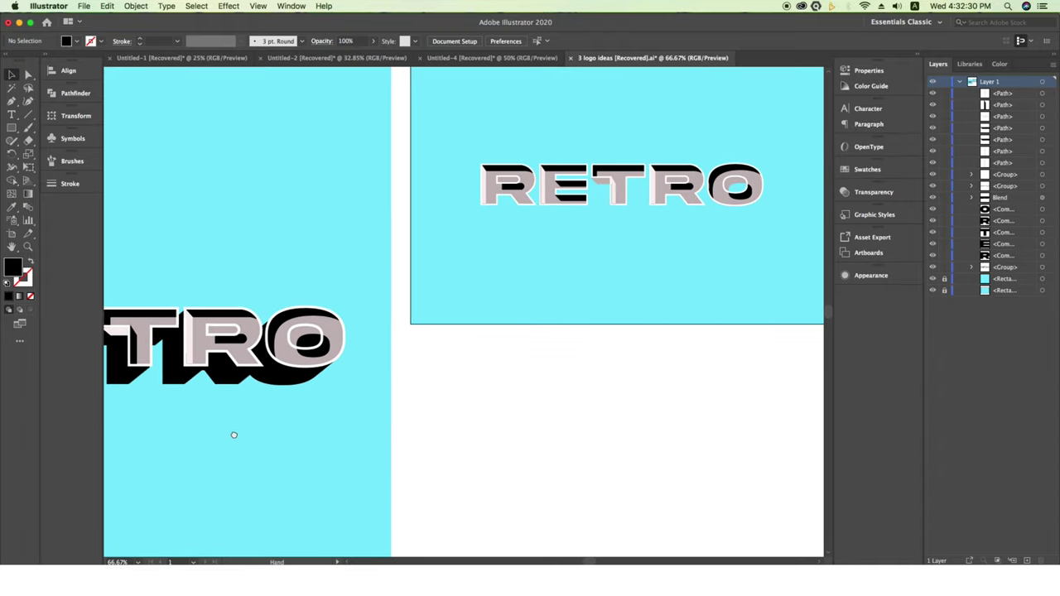
pyautogui.hscroll(-5, 232, 436)
pyautogui.scroll(1, 456, 367)
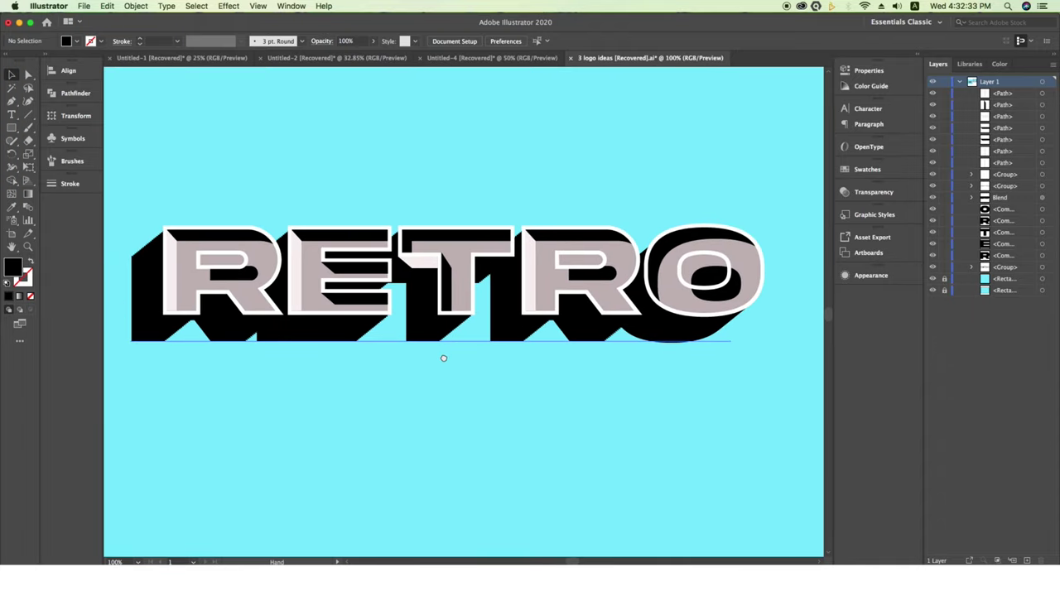
# Preview the logo in full-screen mode, then return and fit the artboard in the window.
pyautogui.press('f')
pyautogui.press('f')
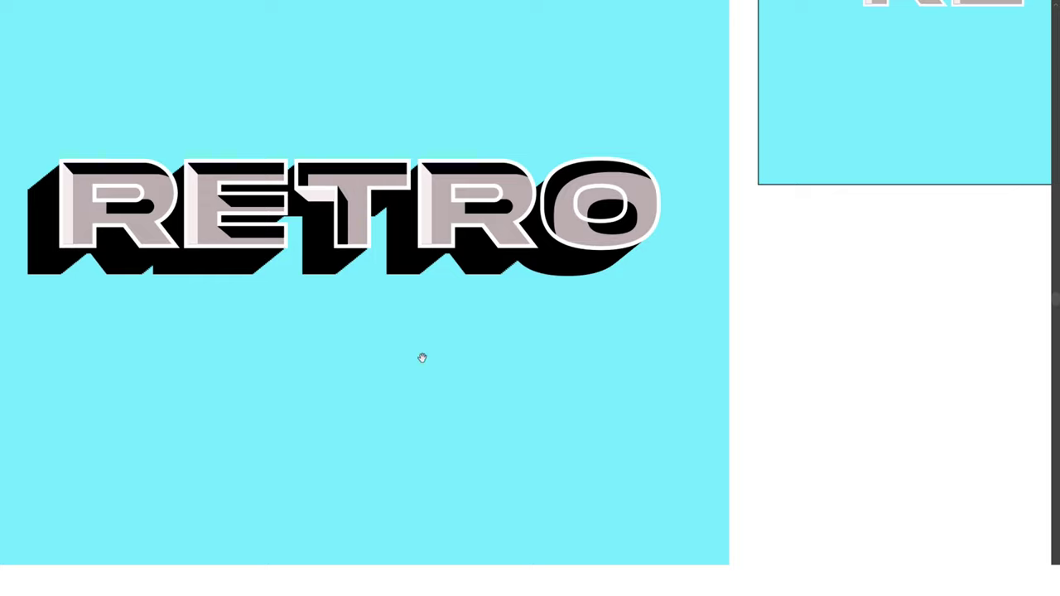
pyautogui.moveTo(424, 357); pyautogui.dragTo(561, 415)
pyautogui.press('f')
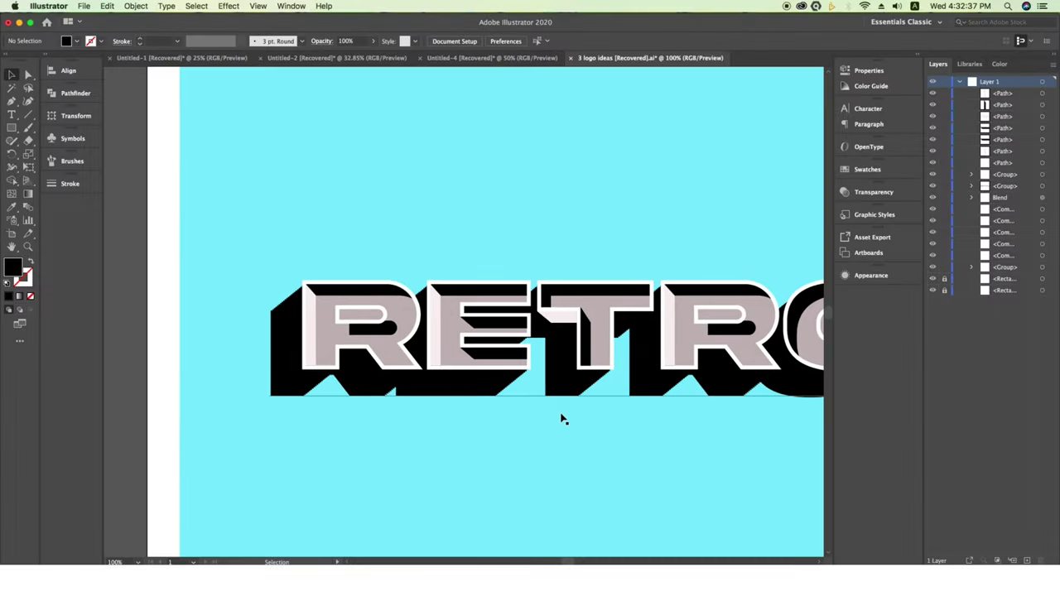
pyautogui.press('super+0')
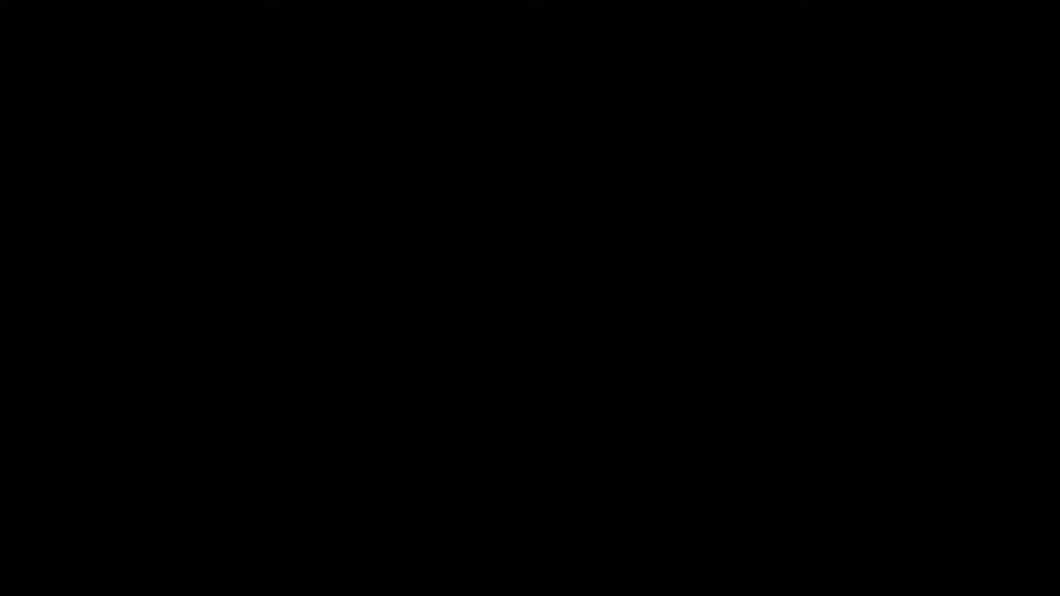